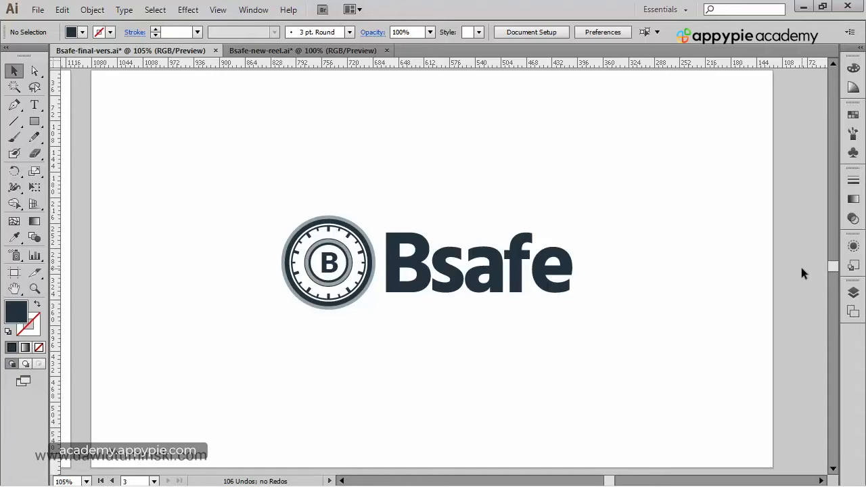
# Step: Review the logo concepts in Bsafe-new-reel.ai and compare the safe and dial logo versions in Bsafe-final-vers.ai
pyautogui.click(301, 50)
pyautogui.moveTo(799, 284); pyautogui.dragTo(545, 186)
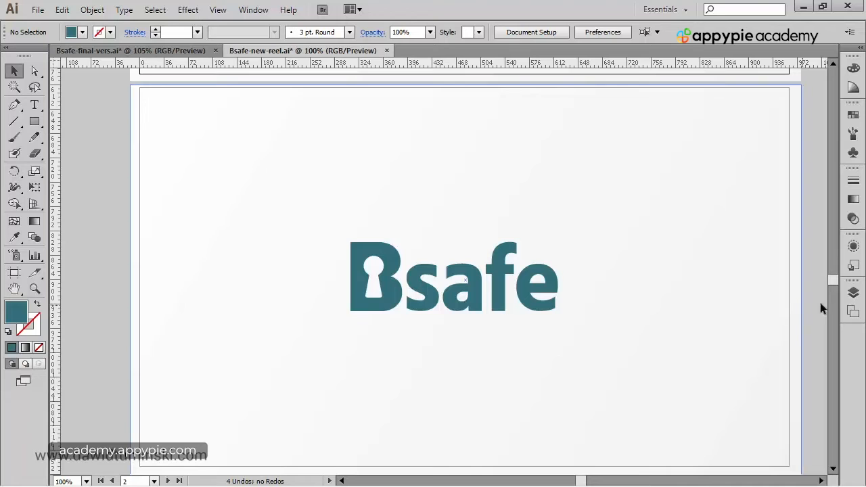
pyautogui.scroll(10, 816, 303)
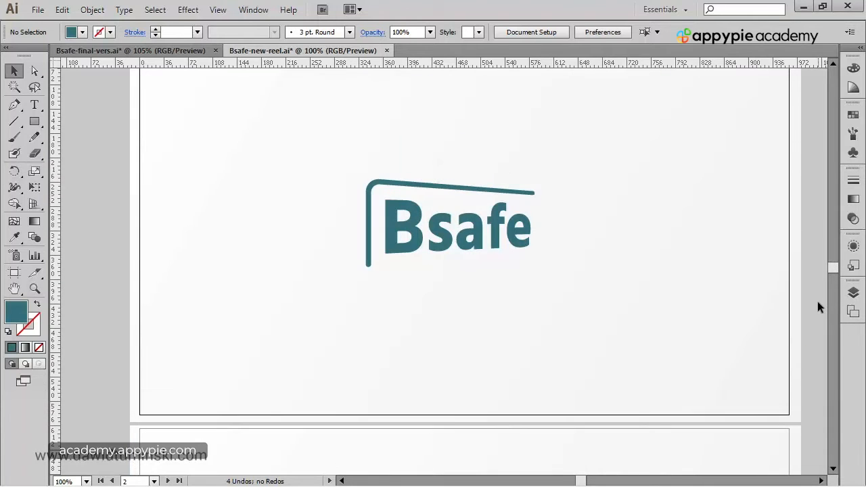
pyautogui.click(128, 50)
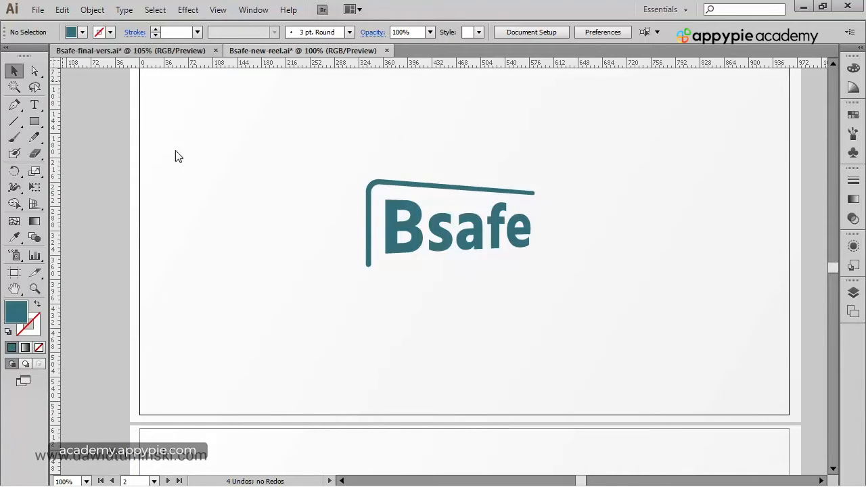
pyautogui.moveTo(276, 243); pyautogui.dragTo(730, 230)
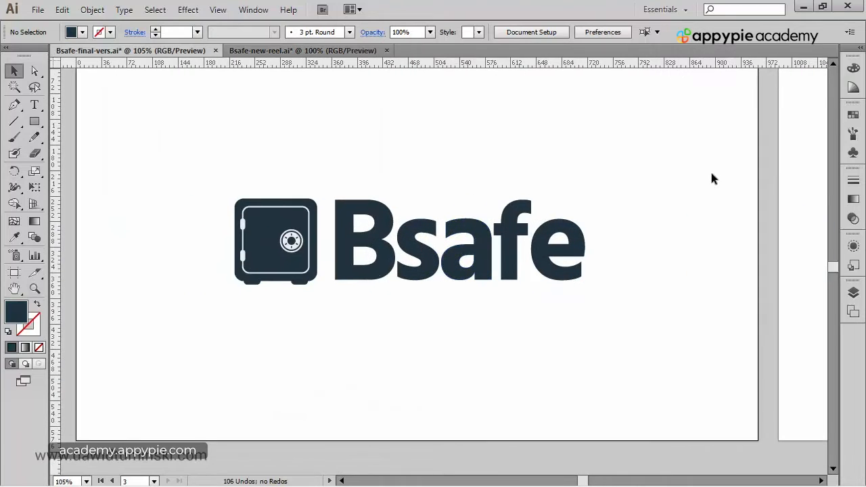
pyautogui.moveTo(785, 186); pyautogui.dragTo(760, 190)
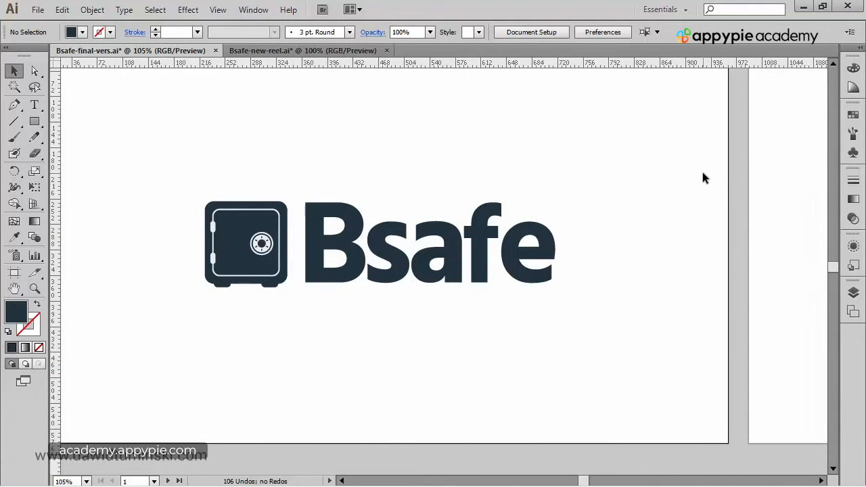
pyautogui.moveTo(728, 213); pyautogui.dragTo(344, 212)
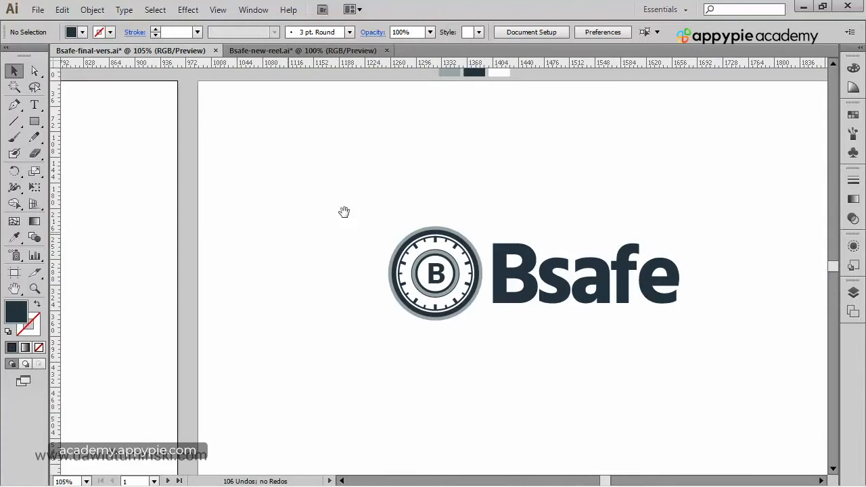
pyautogui.moveTo(638, 203); pyautogui.dragTo(576, 195)
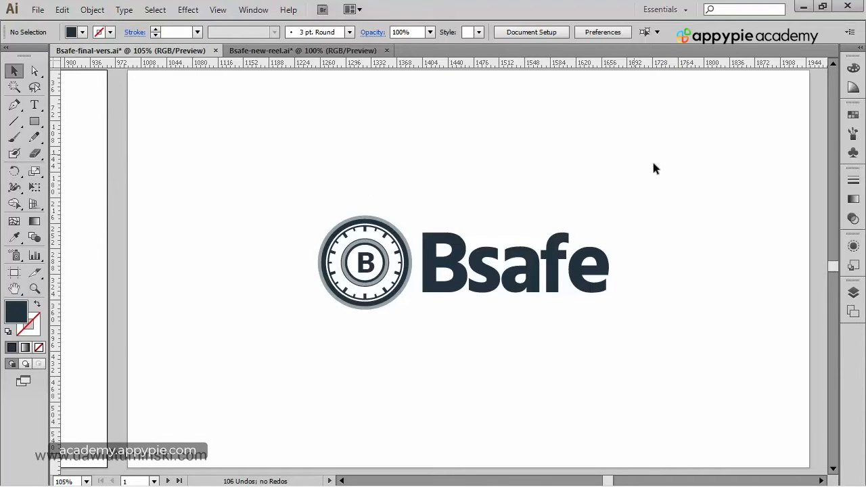
pyautogui.moveTo(654, 169); pyautogui.dragTo(619, 176)
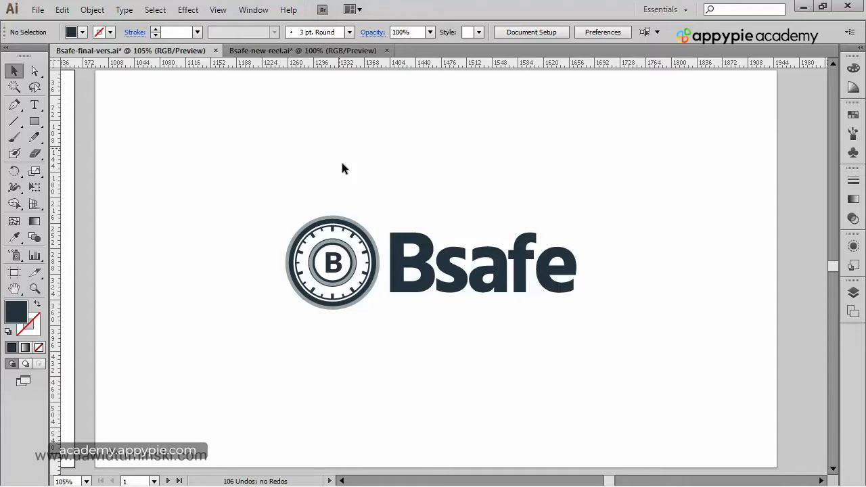
# Step: Inspect the dial emblem's construction up close in Outline view and return to the normal preview
pyautogui.moveTo(278, 195); pyautogui.dragTo(385, 326)
pyautogui.moveTo(635, 393); pyautogui.dragTo(556, 365)
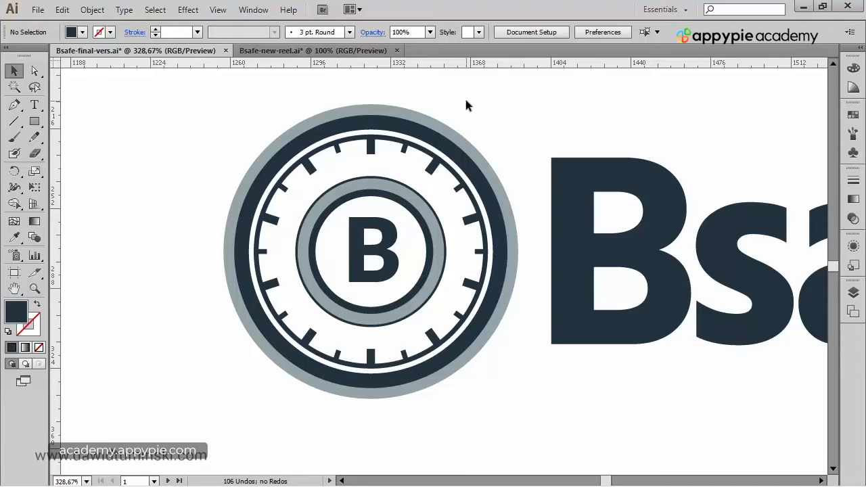
pyautogui.click(218, 9)
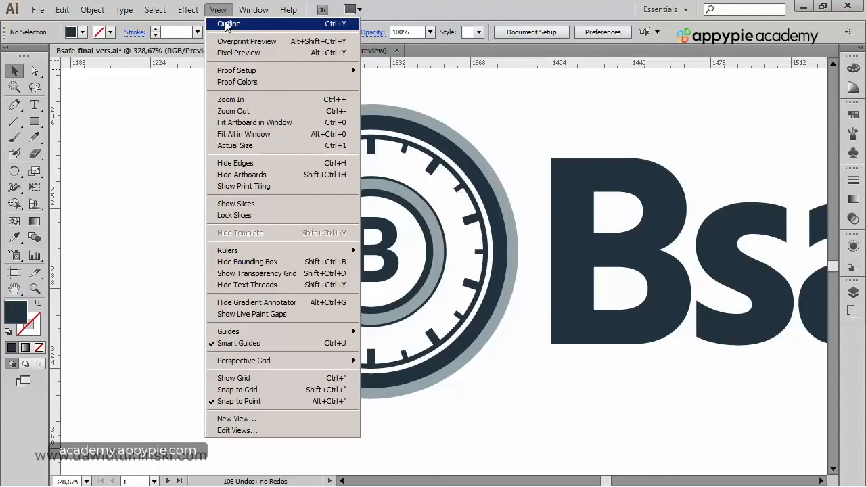
pyautogui.click(227, 24)
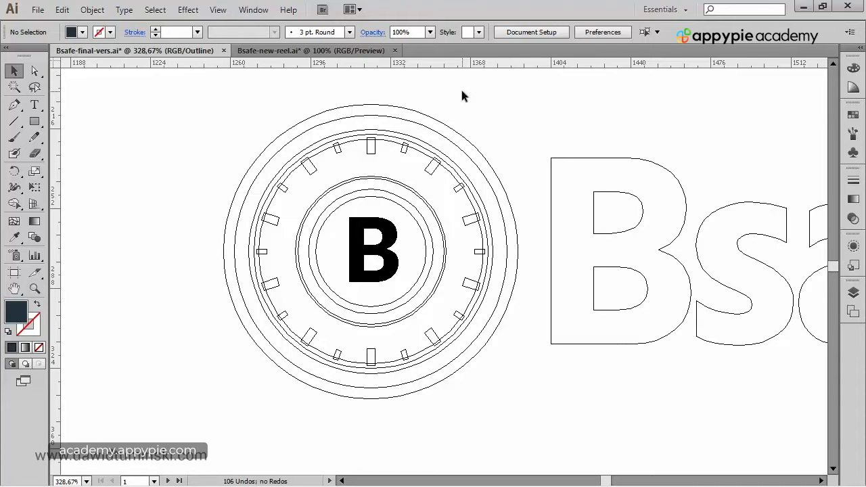
pyautogui.hotkey('ctrl', 'y')
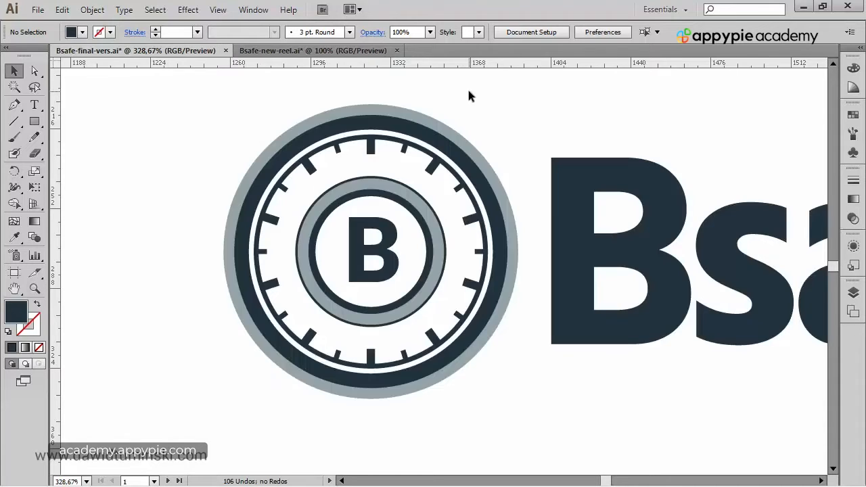
# Step: Examine the document's saved colour swatches alongside the shapes and lettering of the Bsafe dial logo
pyautogui.hotkey('ctrl', '-')
pyautogui.hotkey('ctrl', '-')
pyautogui.hotkey('ctrl', '-')
pyautogui.hotkey('ctrl', '-')
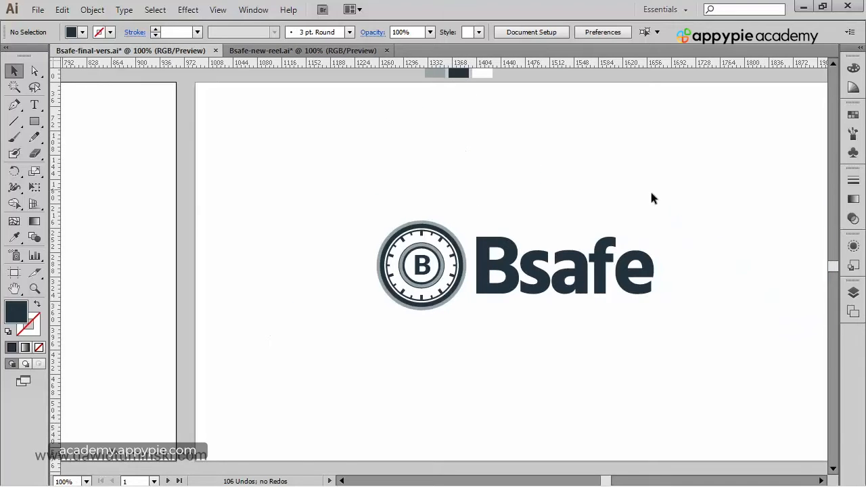
pyautogui.moveTo(651, 197); pyautogui.dragTo(583, 168)
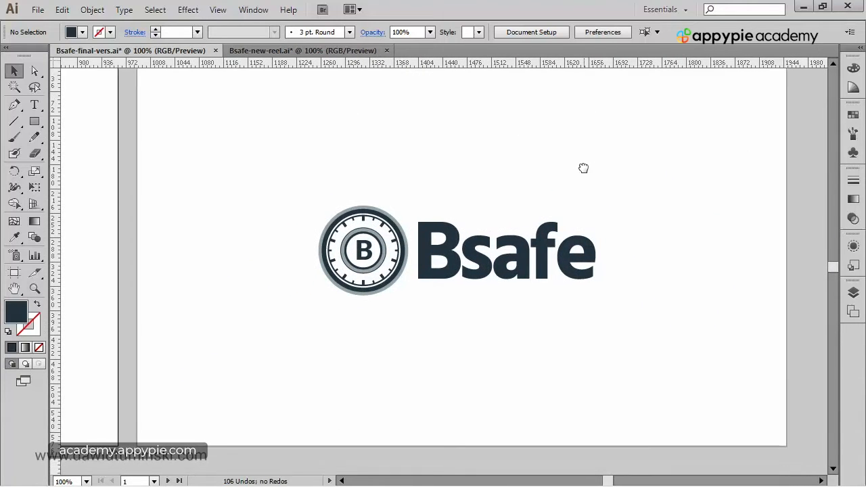
pyautogui.moveTo(530, 125); pyautogui.dragTo(537, 135)
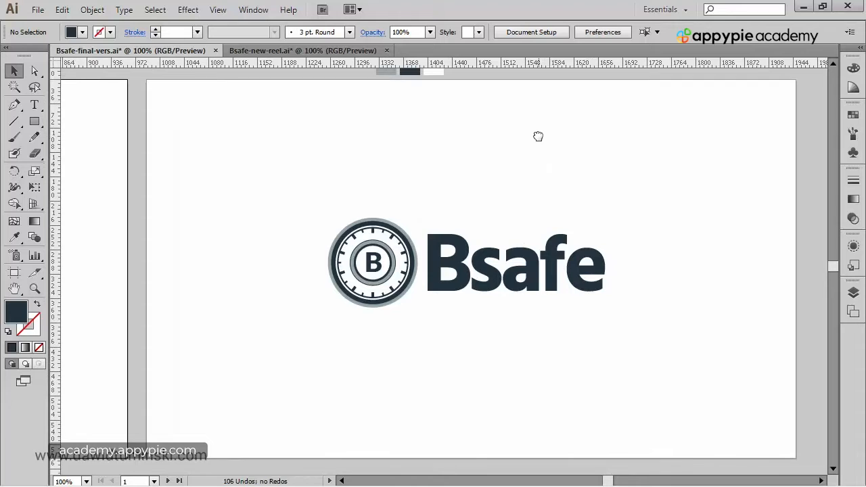
pyautogui.moveTo(763, 174); pyautogui.dragTo(413, 183)
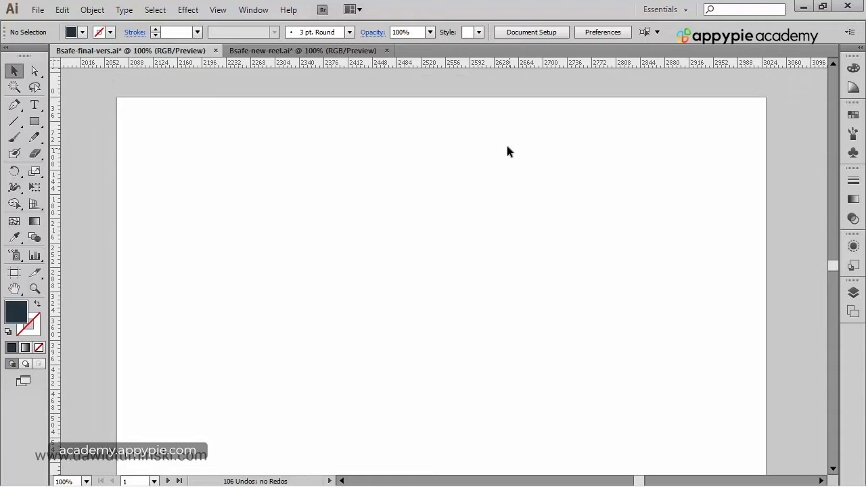
pyautogui.click(853, 115)
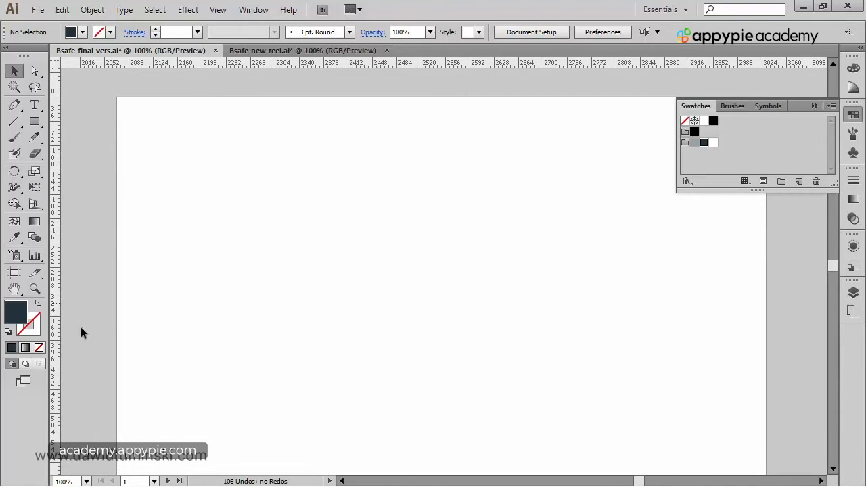
pyautogui.moveTo(81, 330); pyautogui.dragTo(510, 251)
pyautogui.moveTo(379, 255); pyautogui.dragTo(624, 281)
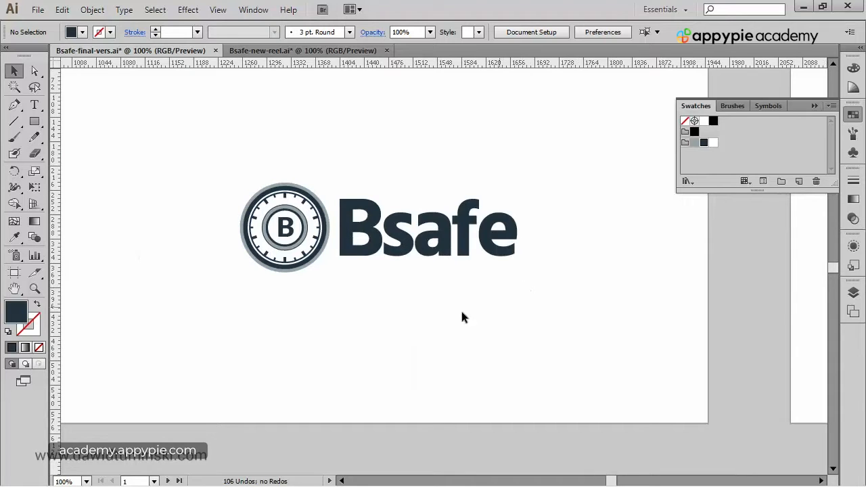
pyautogui.click(515, 252)
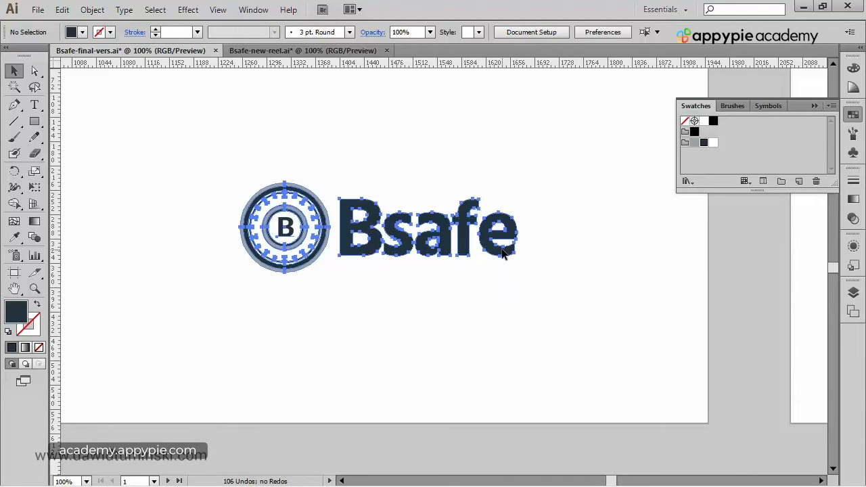
pyautogui.click(498, 293)
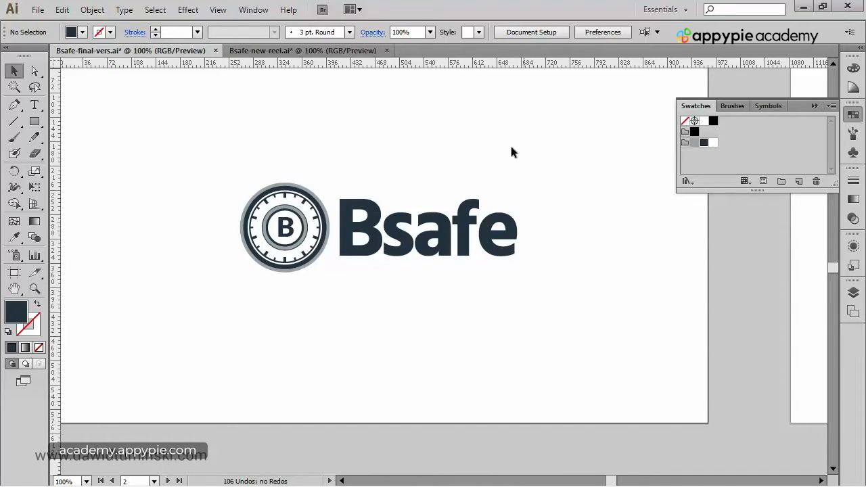
# Step: Close the swatches and go to the empty artboard beside the Bsafe dial logo
pyautogui.moveTo(561, 180); pyautogui.dragTo(317, 213)
pyautogui.moveTo(819, 293); pyautogui.dragTo(544, 268)
pyautogui.moveTo(748, 247); pyautogui.dragTo(588, 272)
pyautogui.click(814, 103)
pyautogui.moveTo(396, 230); pyautogui.dragTo(416, 248)
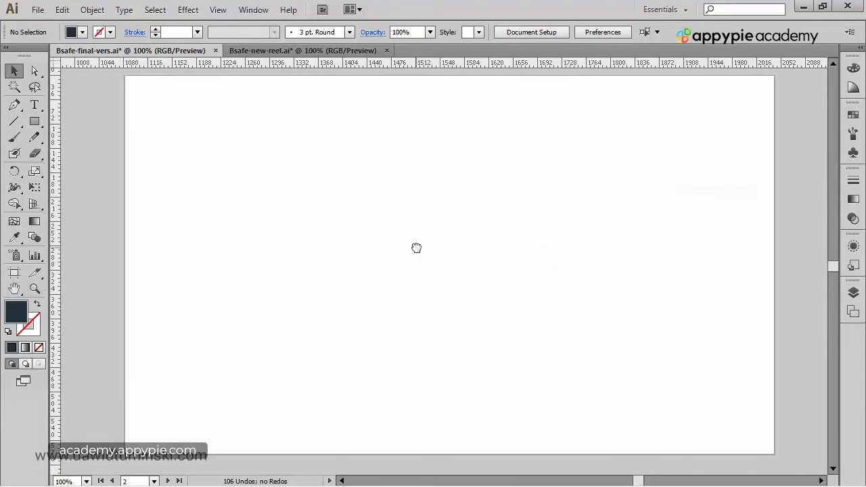
pyautogui.press('l')
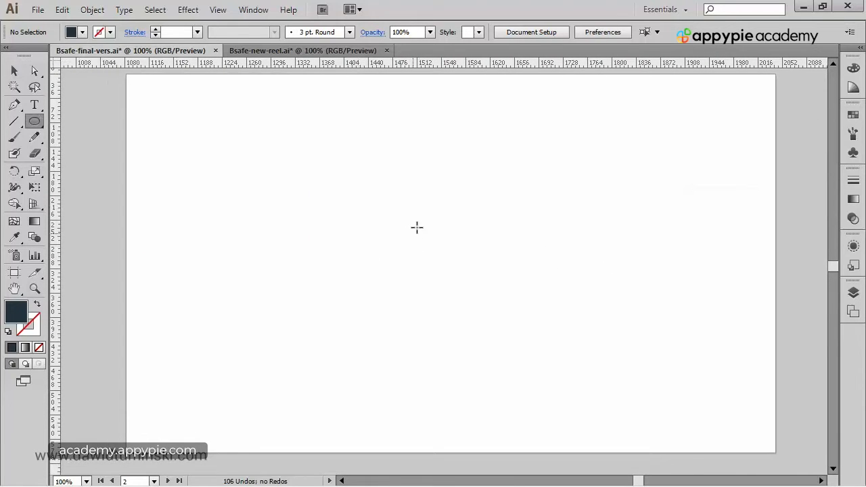
pyautogui.moveTo(420, 204); pyautogui.dragTo(454, 219)
pyautogui.hotkey('ctrl', 'z')
# Step: Make the guides visible and delete the misplaced vertical and horizontal guides from the empty artboard
pyautogui.moveTo(54, 195); pyautogui.dragTo(419, 61)
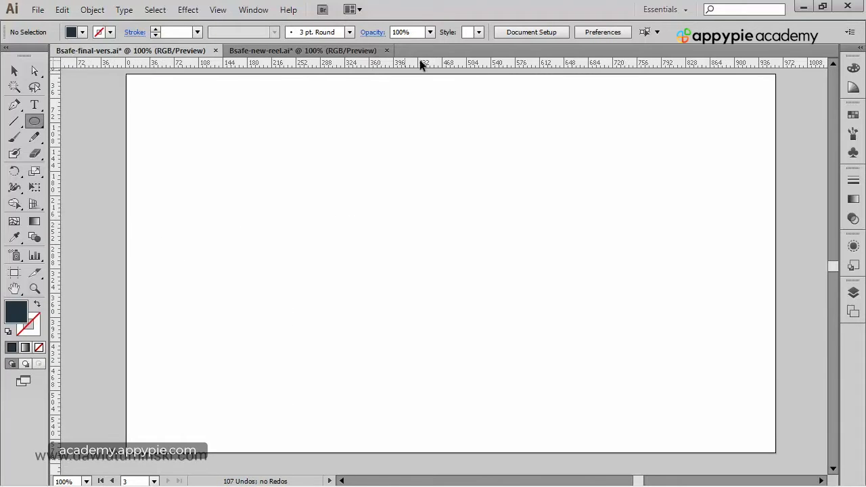
pyautogui.hotkey('ctrl', ';')
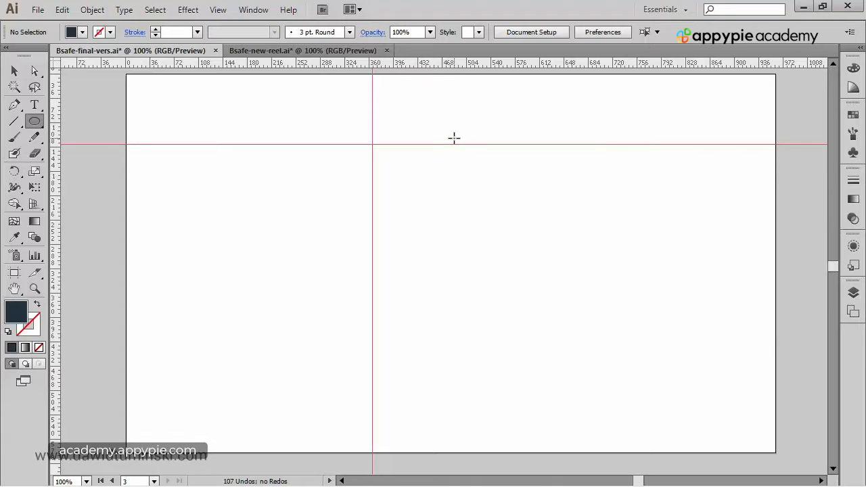
pyautogui.moveTo(337, 117); pyautogui.dragTo(497, 252)
pyautogui.press('Delete')
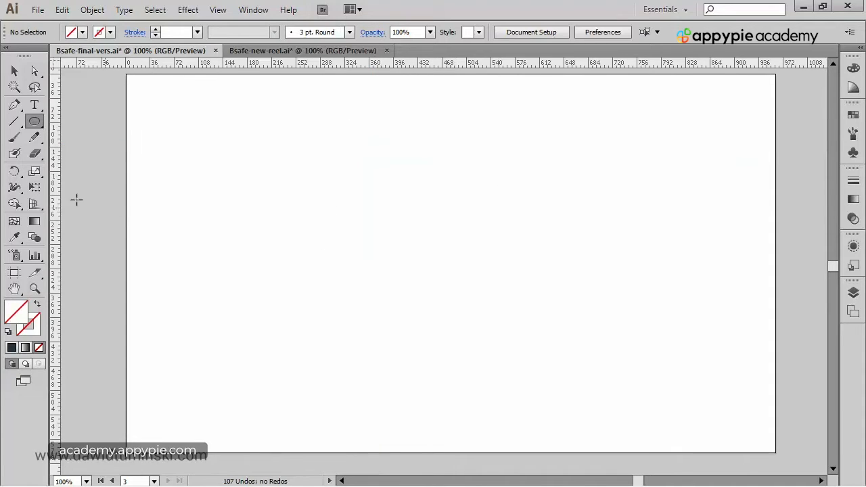
# Step: Place a vertical and a horizontal guide crossing slightly above and left of the empty artboard's centre
pyautogui.moveTo(57, 184); pyautogui.dragTo(406, 236)
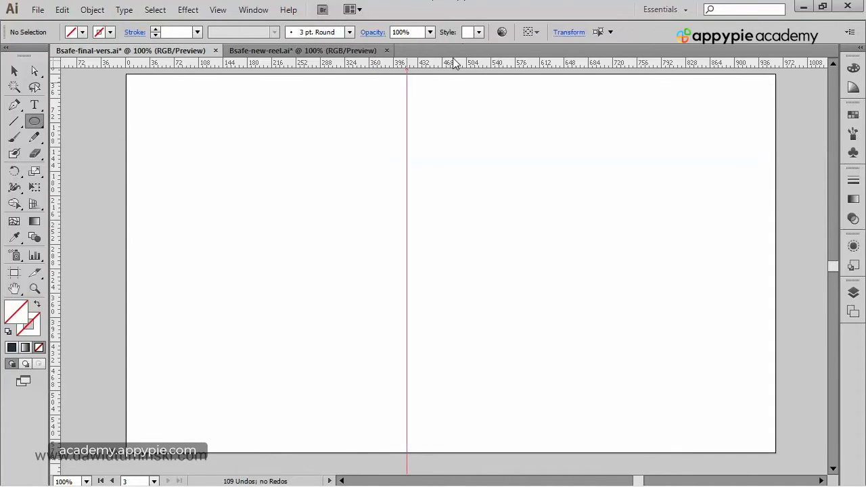
pyautogui.moveTo(453, 63); pyautogui.dragTo(440, 244)
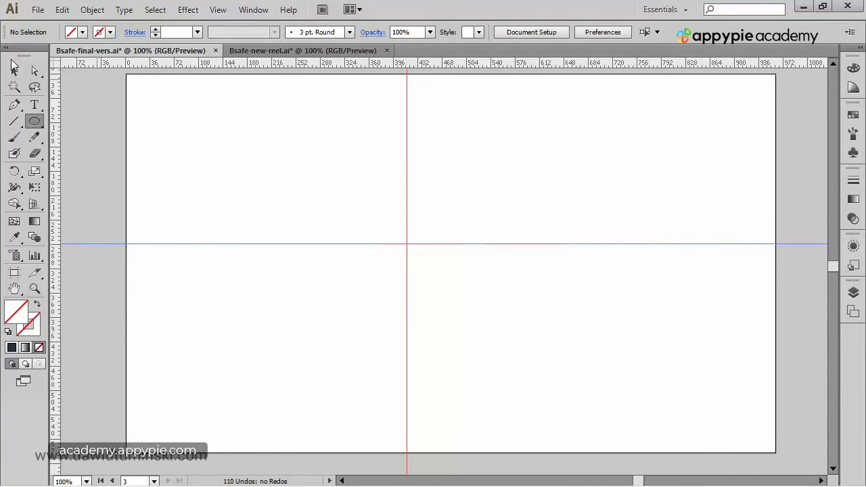
pyautogui.click(14, 71)
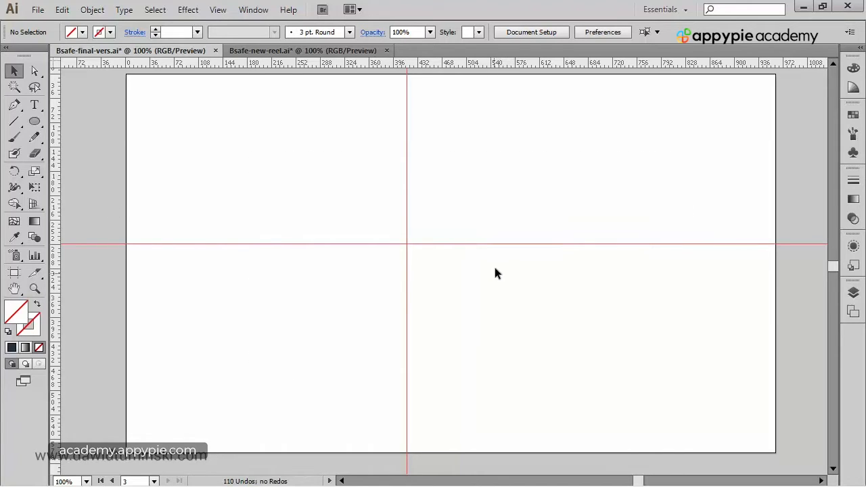
# Step: Draw a circle with the Ellipse tool, centred on the intersection of the two guides
pyautogui.press('l')
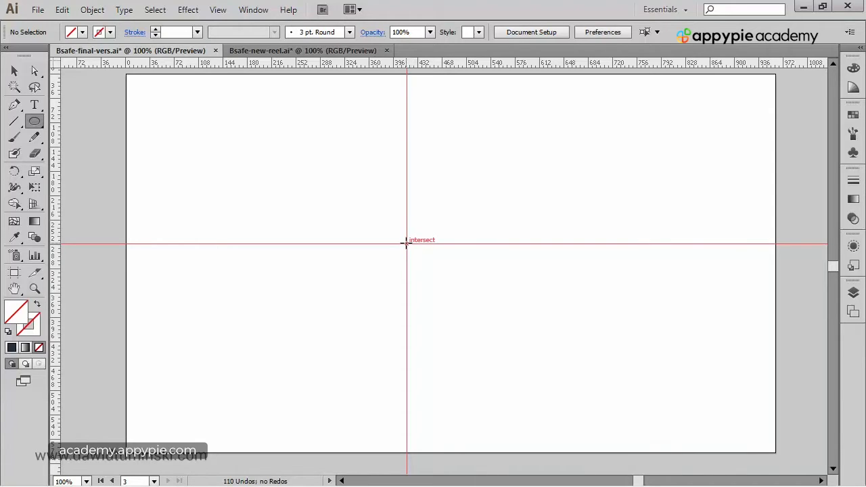
pyautogui.moveTo(406, 244); pyautogui.dragTo(476, 289)
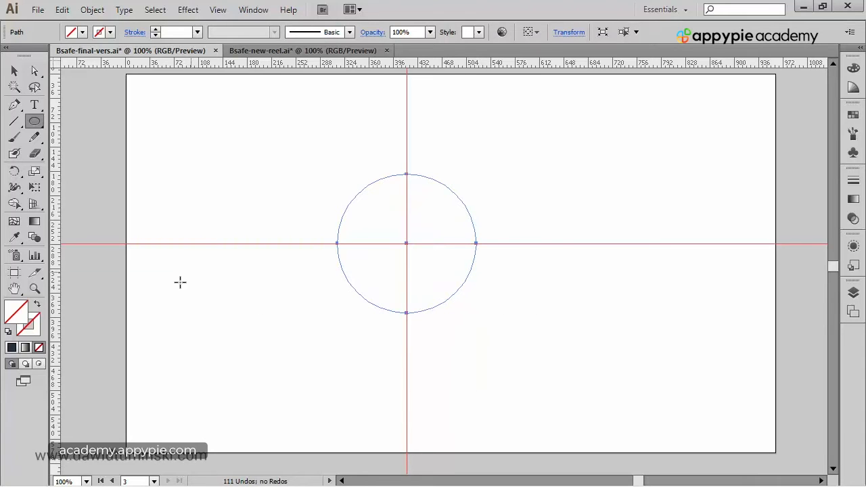
# Step: Examine the concentric circles that make up the finished dial emblem, from the outer grey ring to the inner rings
pyautogui.moveTo(197, 297); pyautogui.dragTo(596, 258)
pyautogui.moveTo(255, 217); pyautogui.dragTo(557, 224)
pyautogui.moveTo(311, 172); pyautogui.dragTo(328, 165)
pyautogui.moveTo(262, 151); pyautogui.dragTo(438, 320)
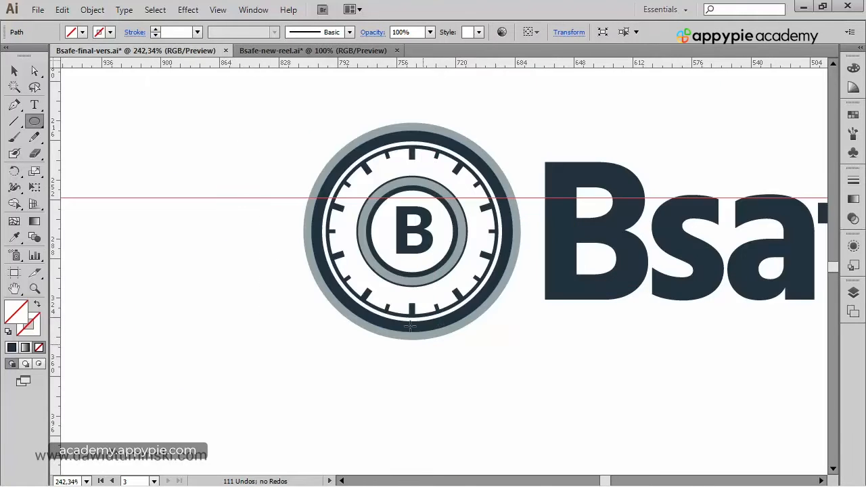
pyautogui.press('v')
pyautogui.click(450, 129)
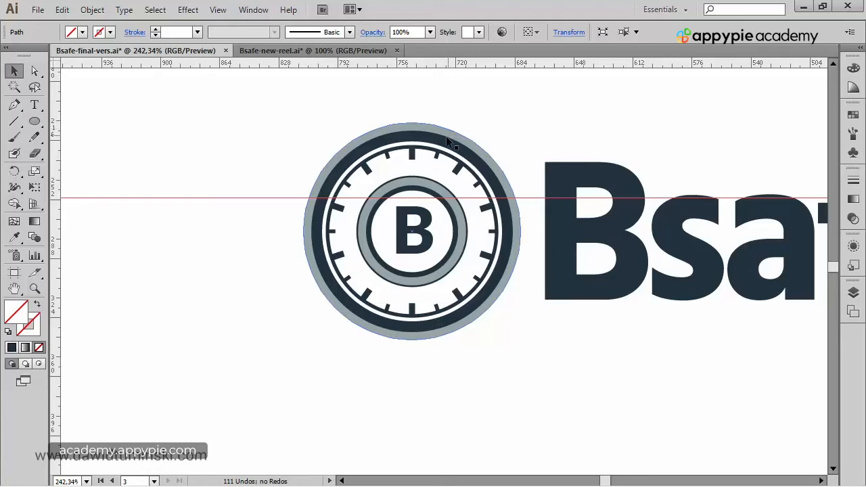
pyautogui.click(433, 151)
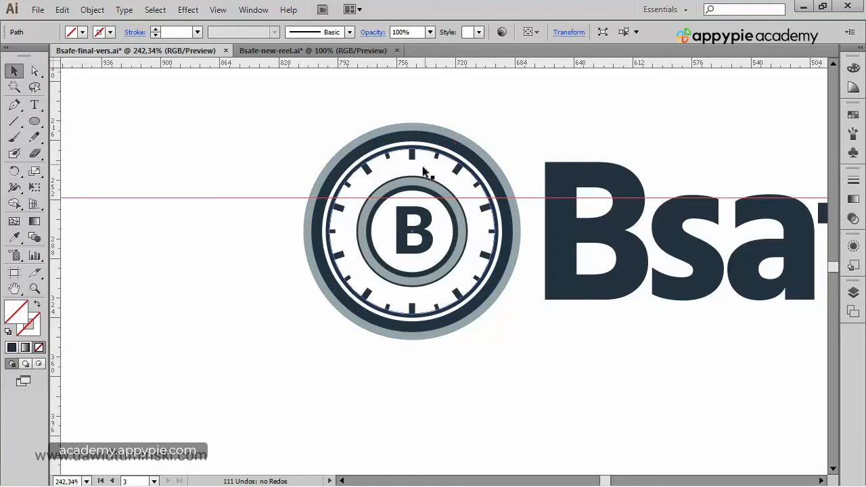
pyautogui.click(420, 179)
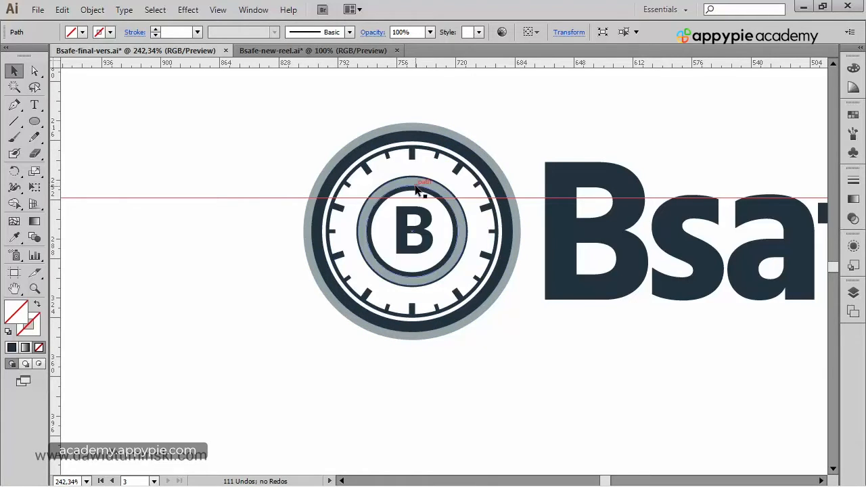
pyautogui.moveTo(721, 110); pyautogui.dragTo(239, 203)
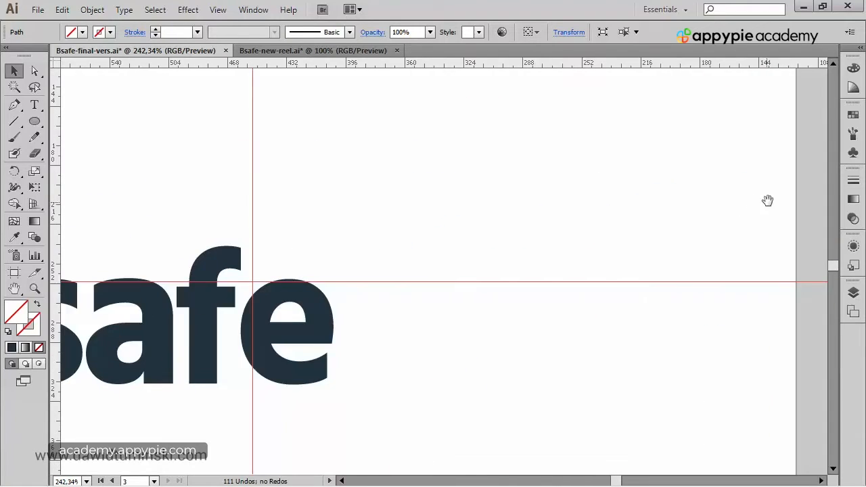
# Step: Fill the new circle on the empty artboard with the grey swatch and deselect it
pyautogui.moveTo(768, 201); pyautogui.dragTo(295, 232)
pyautogui.moveTo(710, 205); pyautogui.dragTo(468, 224)
pyautogui.moveTo(729, 190); pyautogui.dragTo(179, 128)
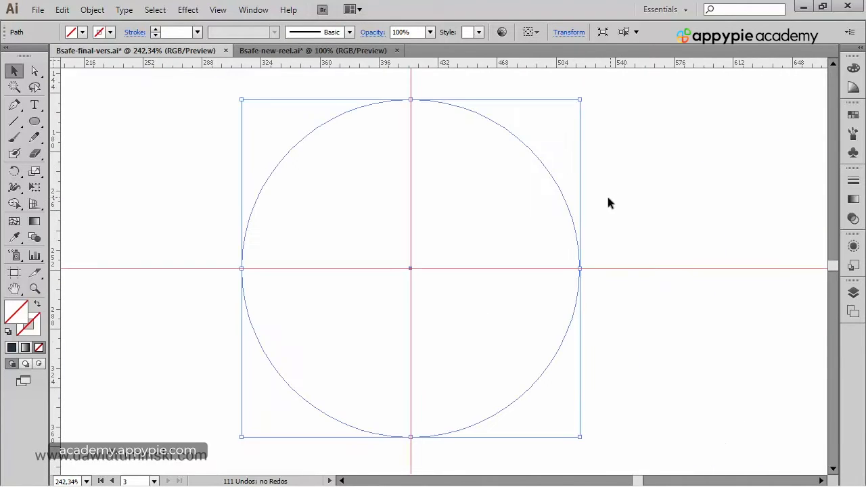
pyautogui.click(853, 114)
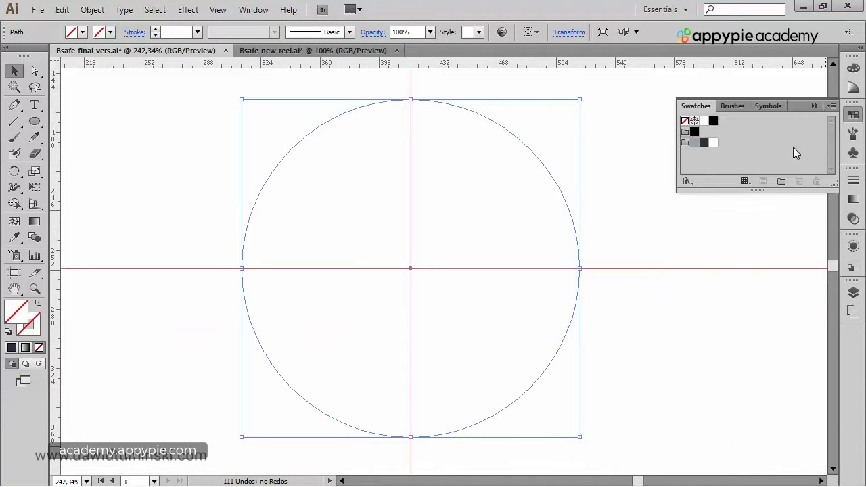
pyautogui.click(703, 144)
pyautogui.click(153, 190)
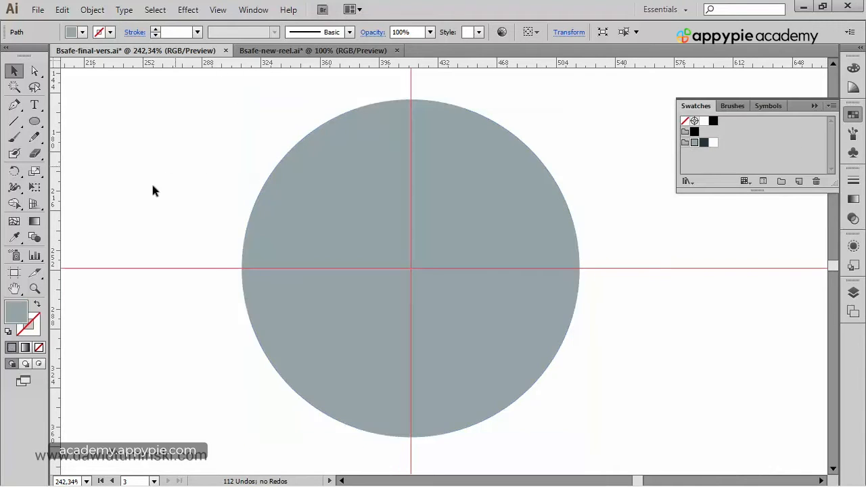
# Step: Compare the grey circle with the rings of the finished Bsafe dial emblem on the neighbouring artboard
pyautogui.moveTo(162, 238); pyautogui.dragTo(492, 227)
pyautogui.moveTo(115, 244)
pyautogui.mouseDown()
pyautogui.moveTo(205, 220)
pyautogui.moveTo(284, 228)
pyautogui.mouseUp()
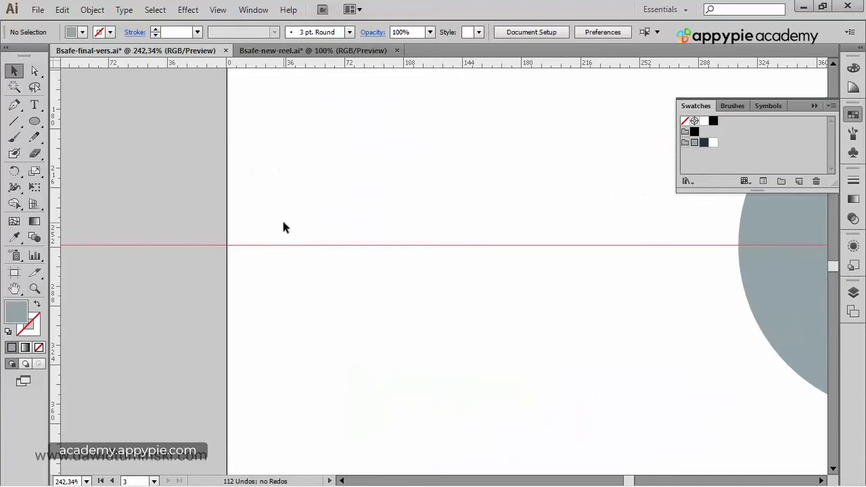
pyautogui.hotkey('ctrl', '-')
pyautogui.hotkey('ctrl', '-')
pyautogui.hotkey('ctrl', '-')
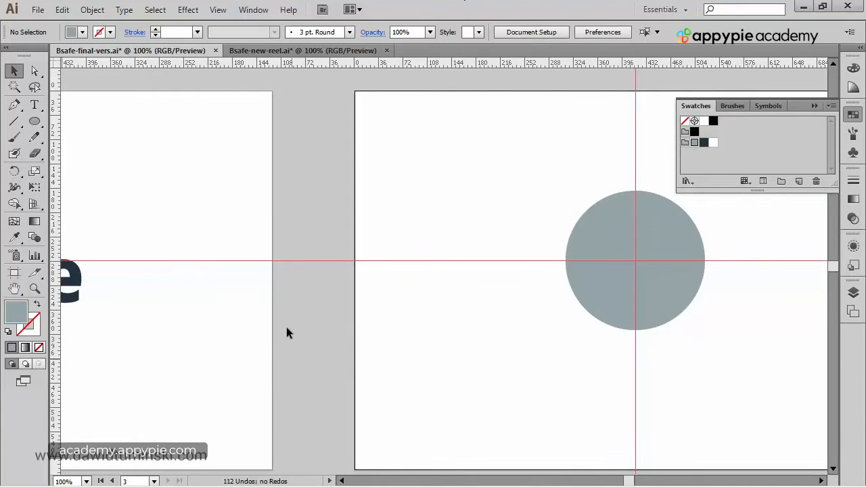
pyautogui.moveTo(286, 326); pyautogui.dragTo(540, 245)
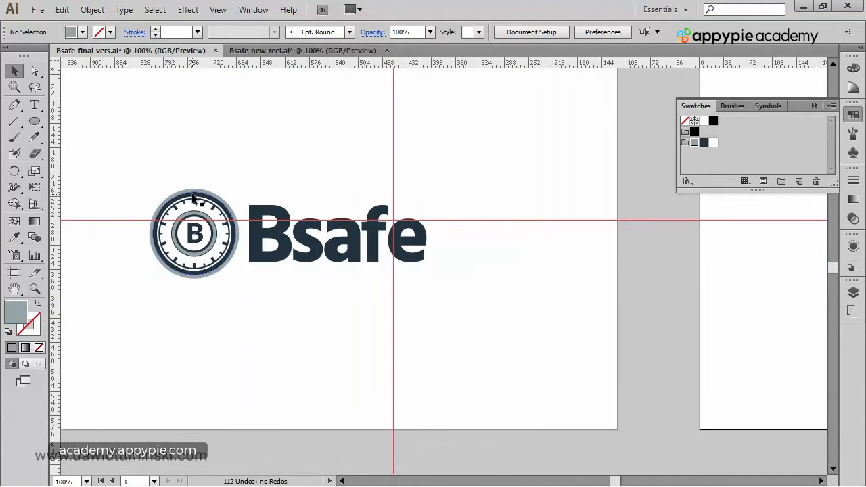
pyautogui.moveTo(746, 314); pyautogui.dragTo(233, 336)
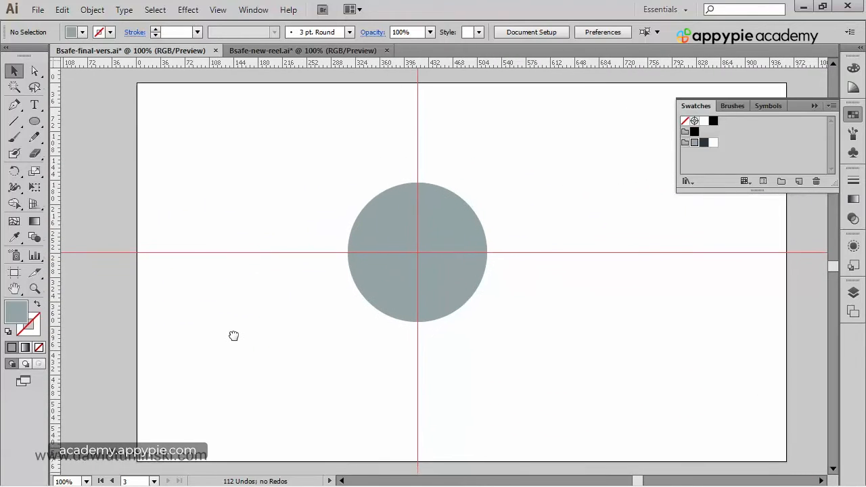
# Step: Duplicate the grey circle in place, fill the copy with the dark navy swatch and scale it down slightly about its centre
pyautogui.click(478, 271)
pyautogui.click(815, 105)
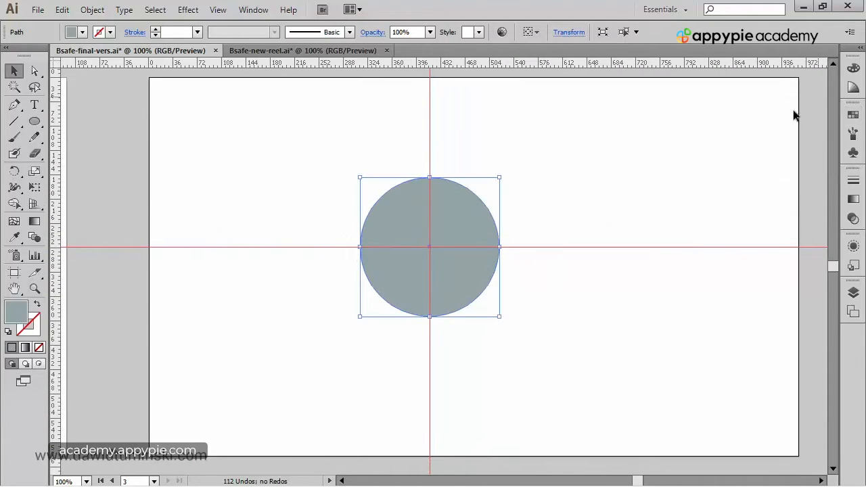
pyautogui.hotkey('ctrl', 'shift', 'b')
pyautogui.hotkey('ctrl', 'shift', 'b')
pyautogui.click(853, 114)
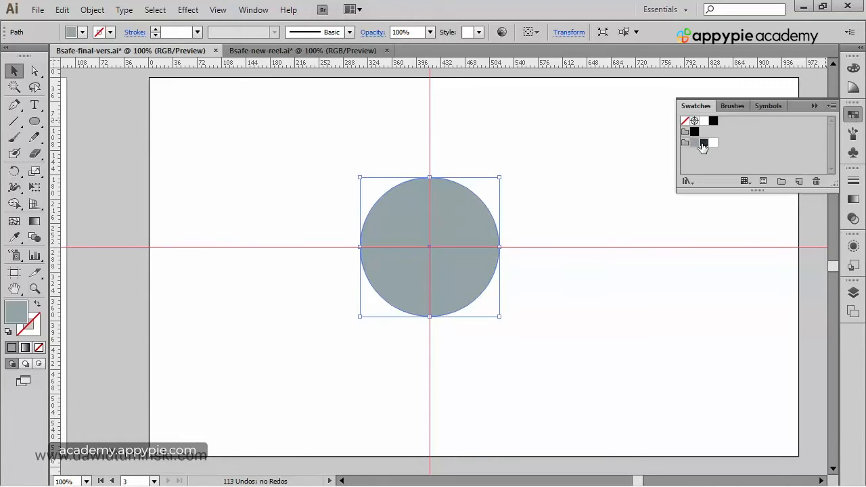
pyautogui.click(704, 142)
pyautogui.moveTo(499, 178); pyautogui.dragTo(496, 183)
pyautogui.click(573, 230)
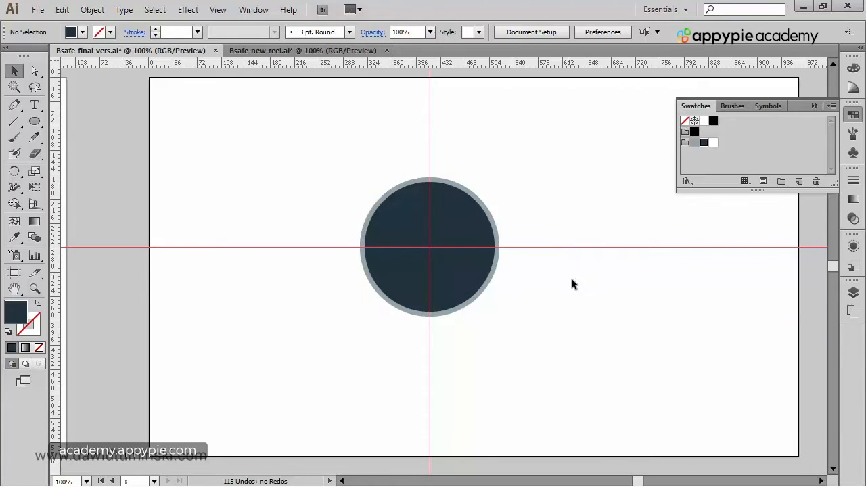
# Step: Delete the smaller dark navy circle, keeping only the grey one
pyautogui.hscroll(-10, 160, 269)
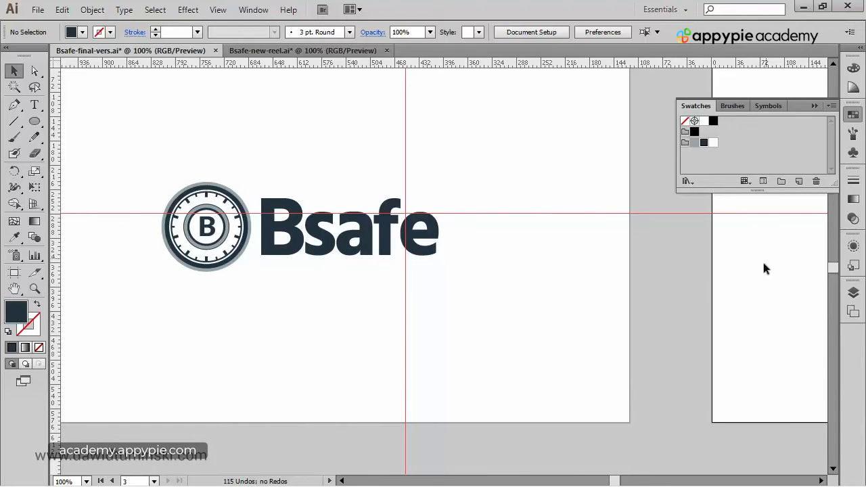
pyautogui.hscroll(10, 304, 291)
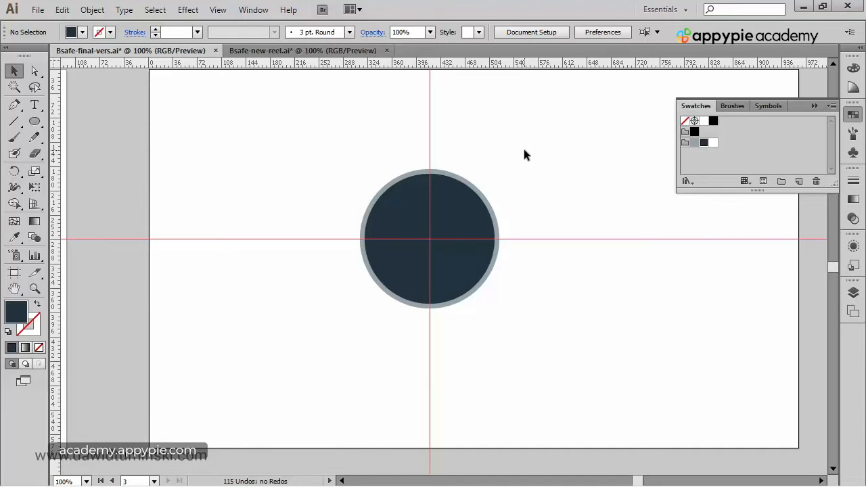
pyautogui.moveTo(571, 149); pyautogui.dragTo(522, 175)
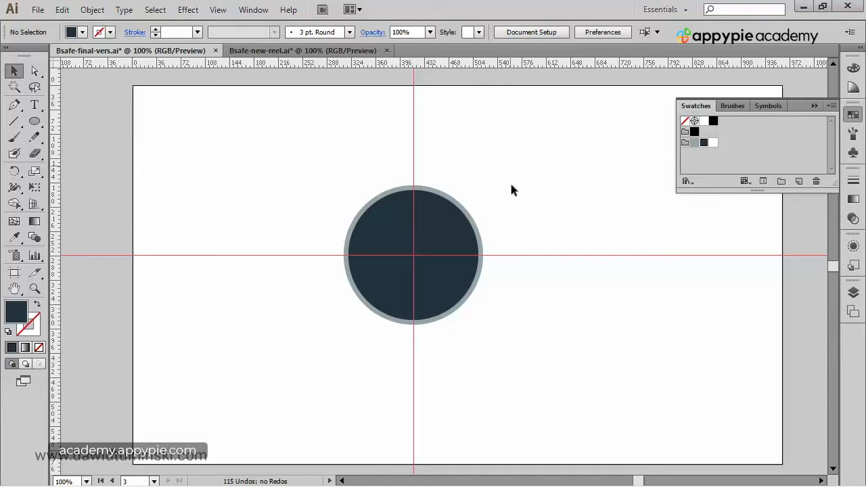
pyautogui.click(440, 223)
pyautogui.press('Delete')
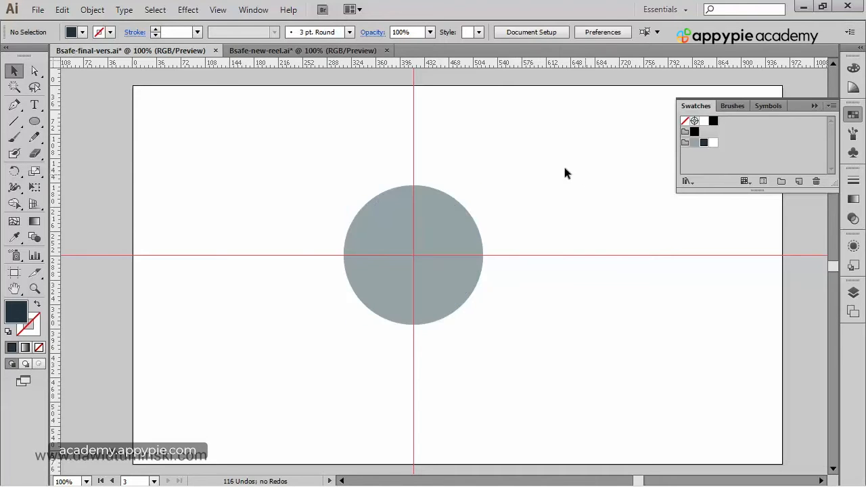
# Step: Select the grey circle and duplicate its fill in the Appearance settings
pyautogui.click(454, 216)
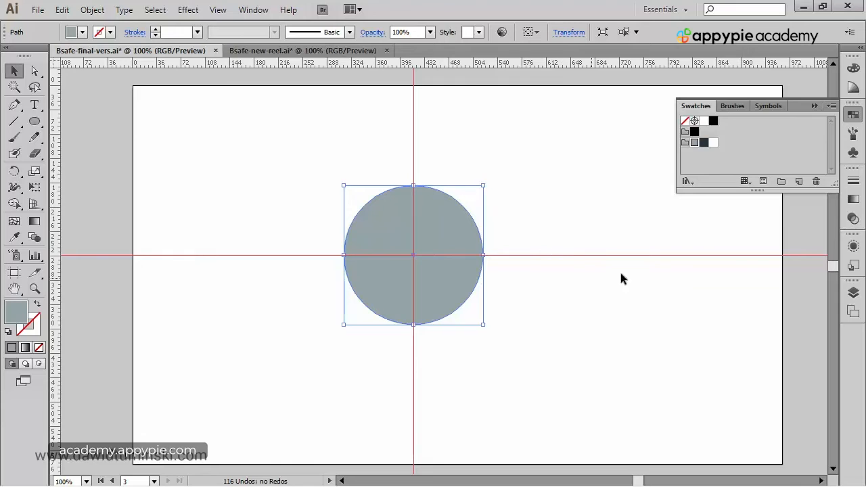
pyautogui.click(853, 245)
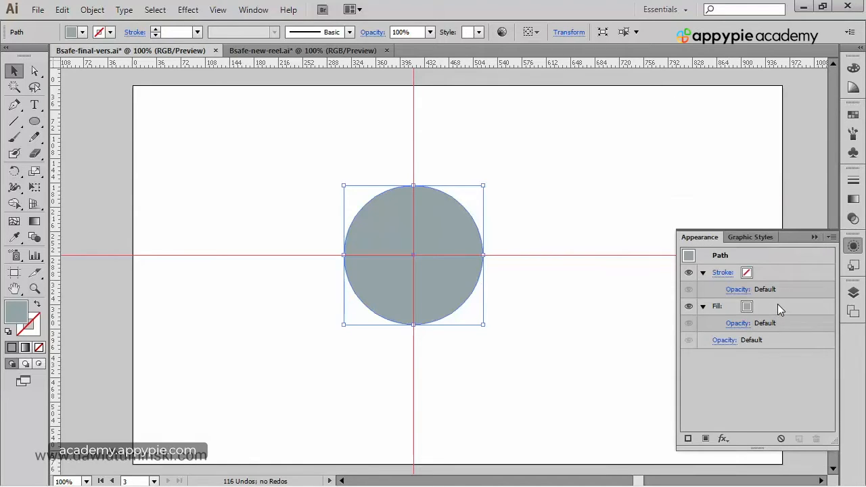
pyautogui.moveTo(778, 305); pyautogui.dragTo(801, 440)
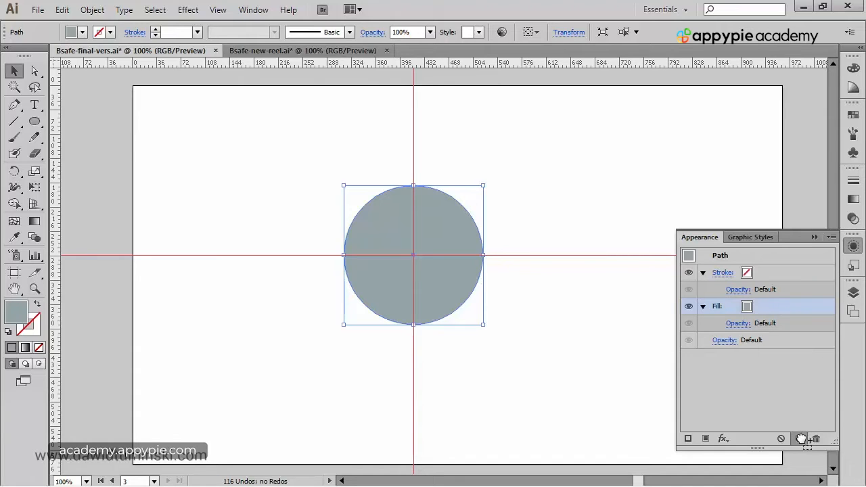
pyautogui.moveTo(802, 439); pyautogui.dragTo(800, 439)
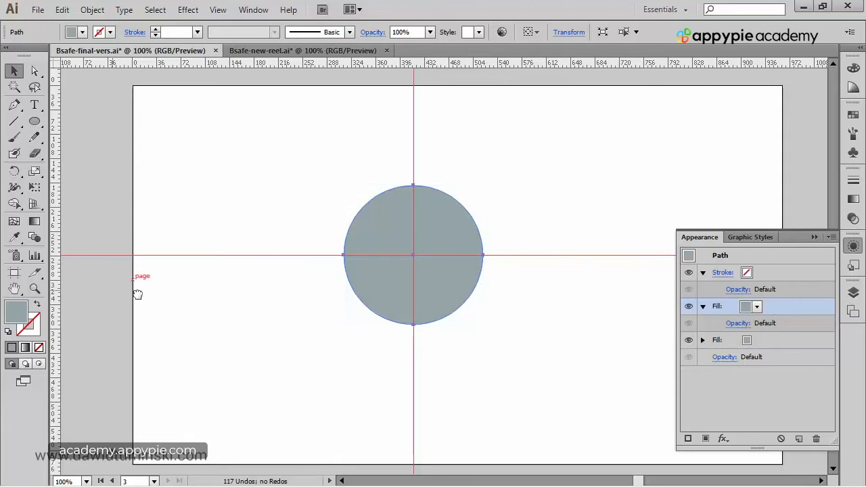
# Step: Change the circle's upper fill to the dark navy swatch
pyautogui.moveTo(135, 292); pyautogui.dragTo(442, 231)
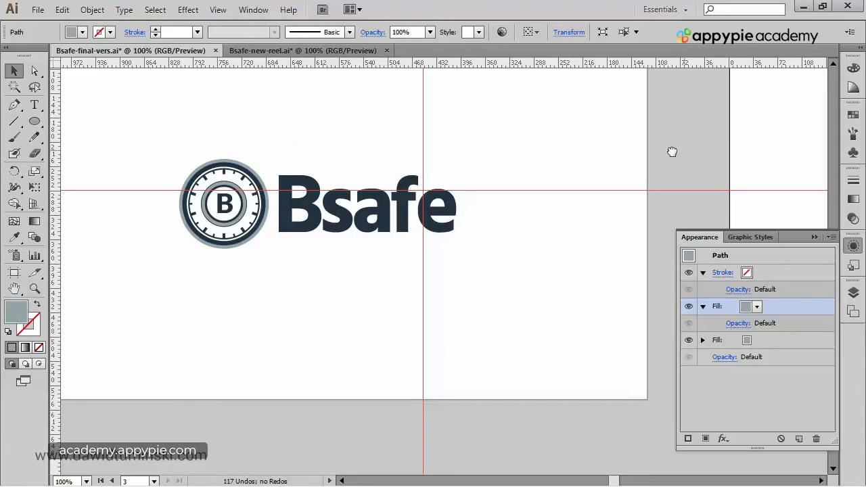
pyautogui.moveTo(673, 153); pyautogui.dragTo(72, 159)
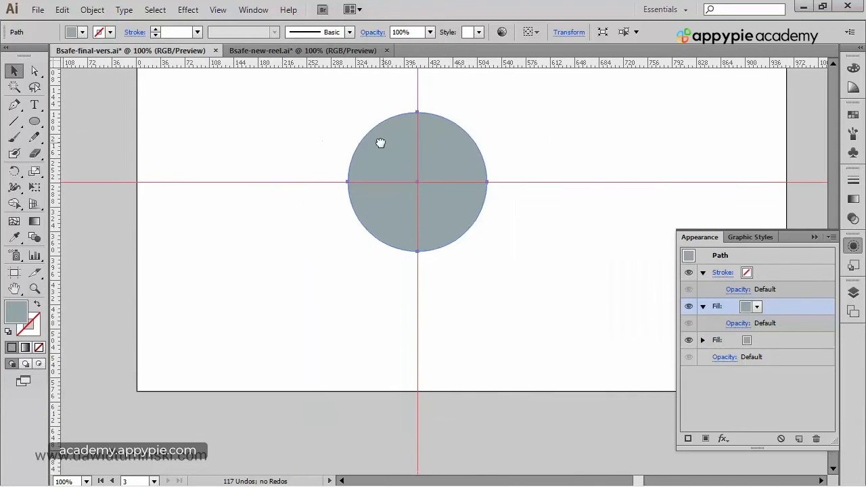
pyautogui.click(757, 306)
pyautogui.click(637, 352)
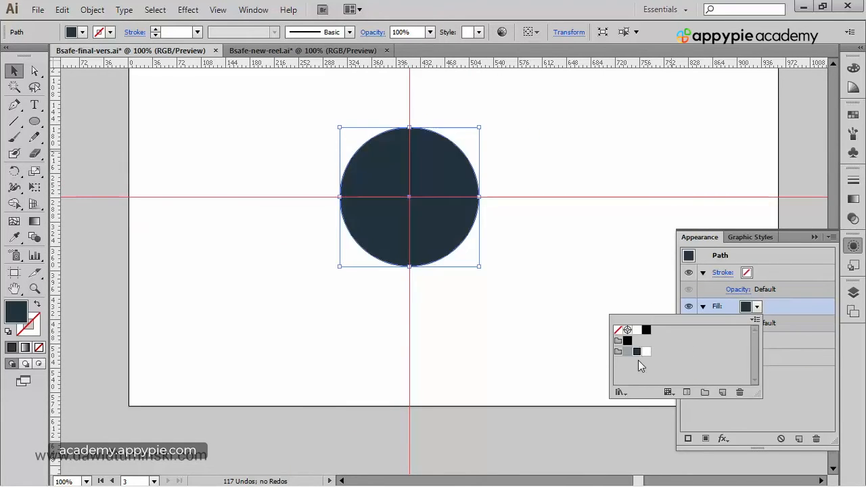
pyautogui.click(559, 270)
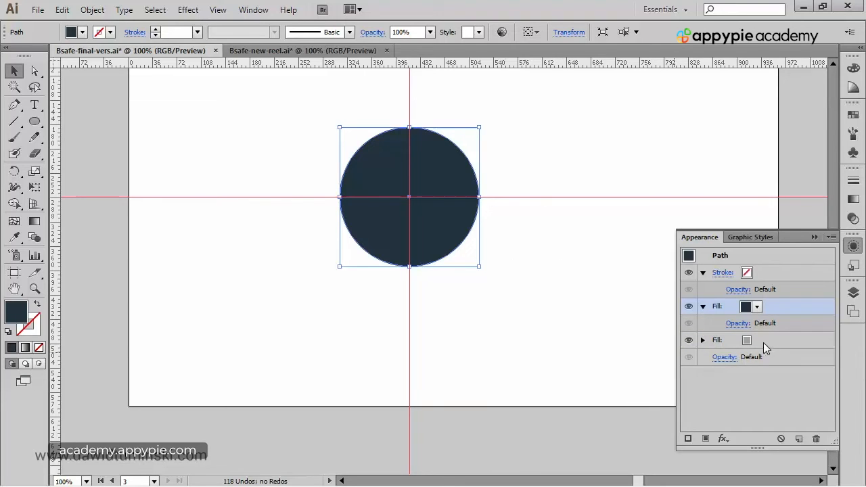
# Step: Swap the stacking order of the two fills and move the dark navy fill back on top
pyautogui.moveTo(763, 342); pyautogui.dragTo(762, 301)
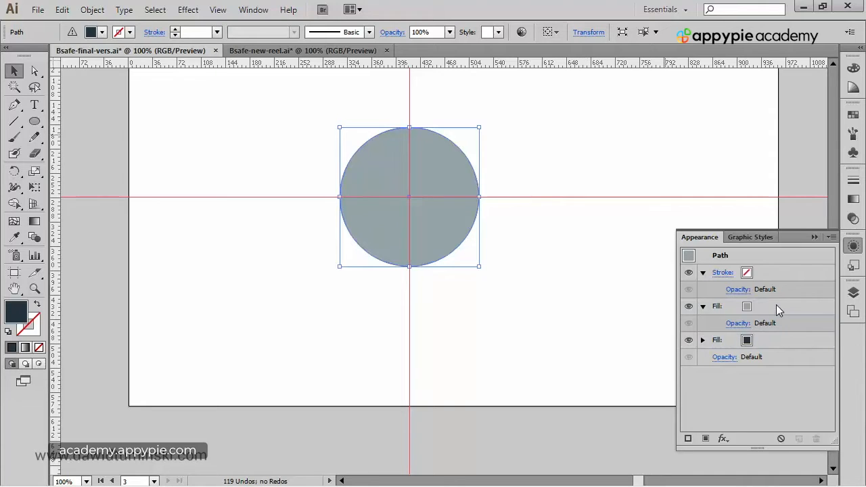
pyautogui.moveTo(776, 309); pyautogui.dragTo(774, 356)
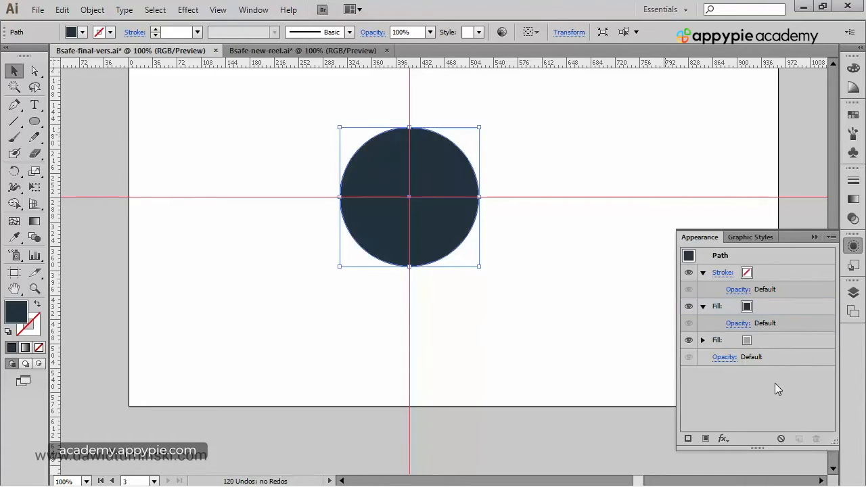
# Step: Add a Transform effect to the dark navy fill, with preview on and horizontal and vertical scale at 95%
pyautogui.click(768, 309)
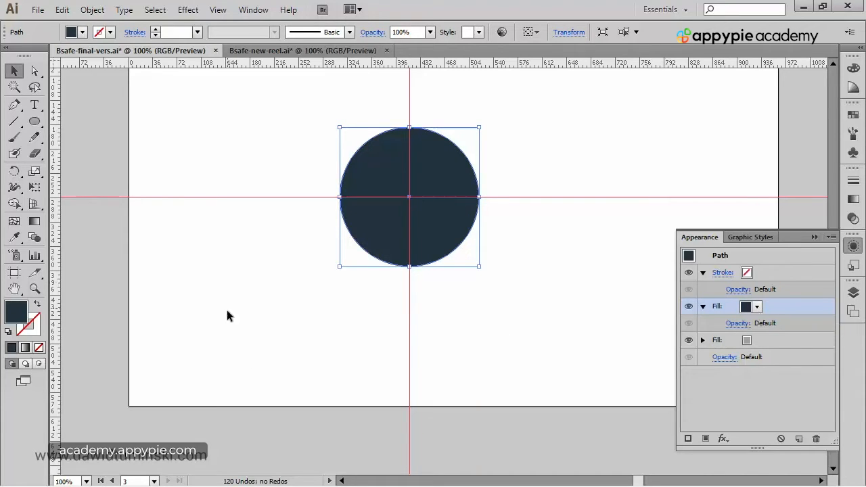
pyautogui.moveTo(176, 327); pyautogui.dragTo(673, 278)
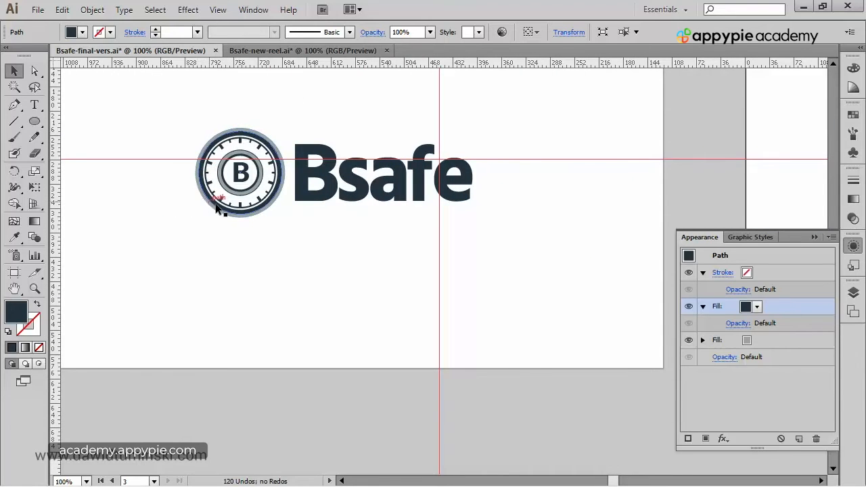
pyautogui.moveTo(650, 161); pyautogui.dragTo(548, 202)
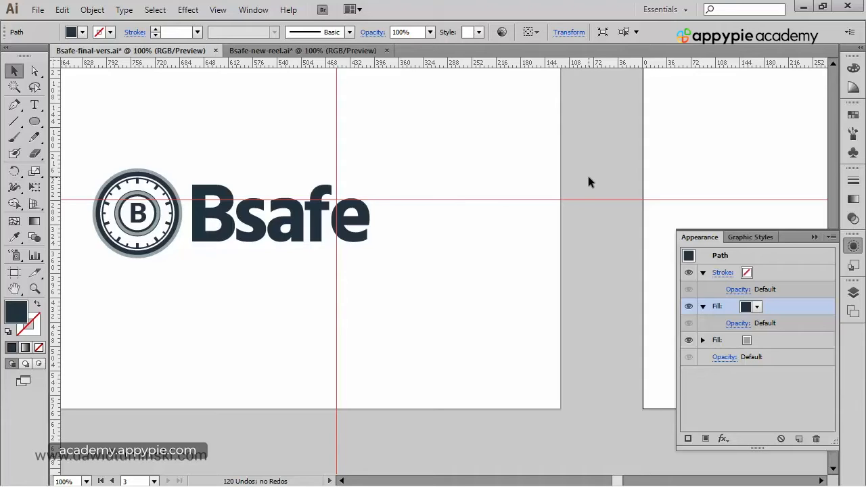
pyautogui.moveTo(727, 133); pyautogui.dragTo(184, 109)
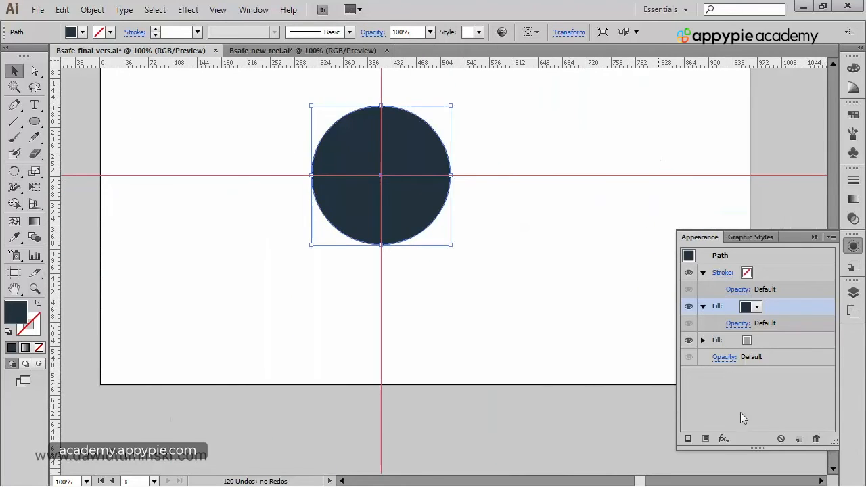
pyautogui.click(723, 439)
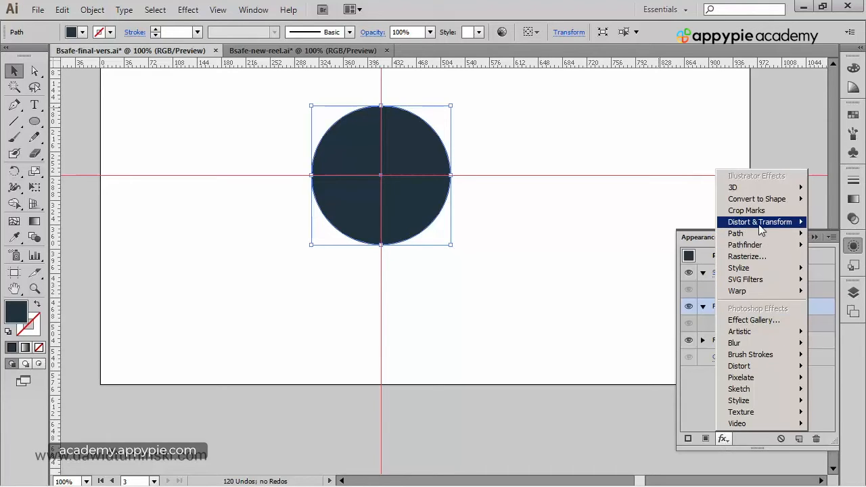
pyautogui.moveTo(759, 228)
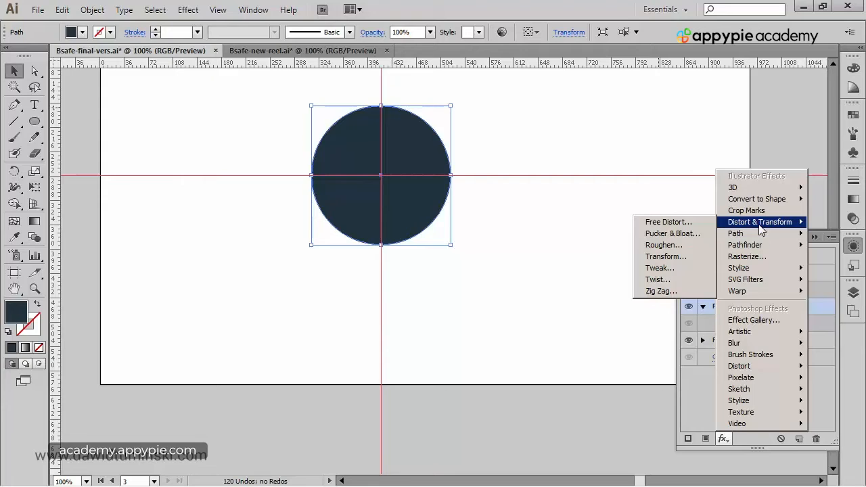
pyautogui.click(671, 258)
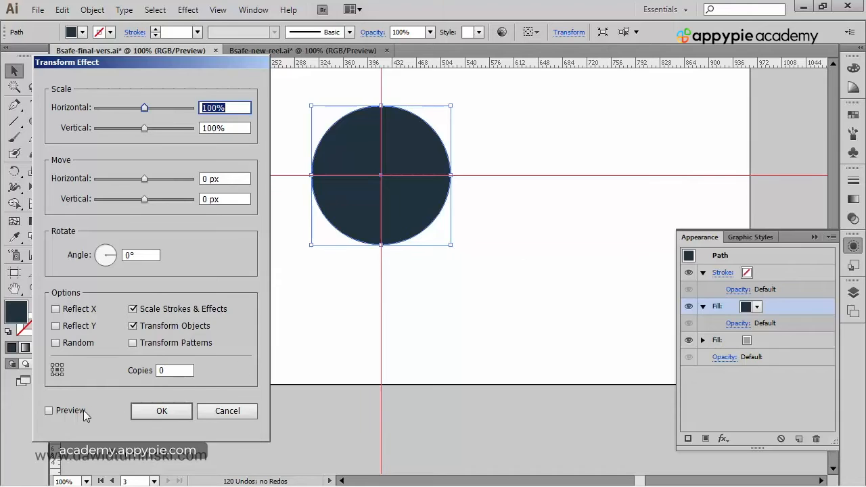
pyautogui.click(49, 410)
pyautogui.click(247, 108)
pyautogui.write('95')
pyautogui.press('Tab')
pyautogui.write('95')
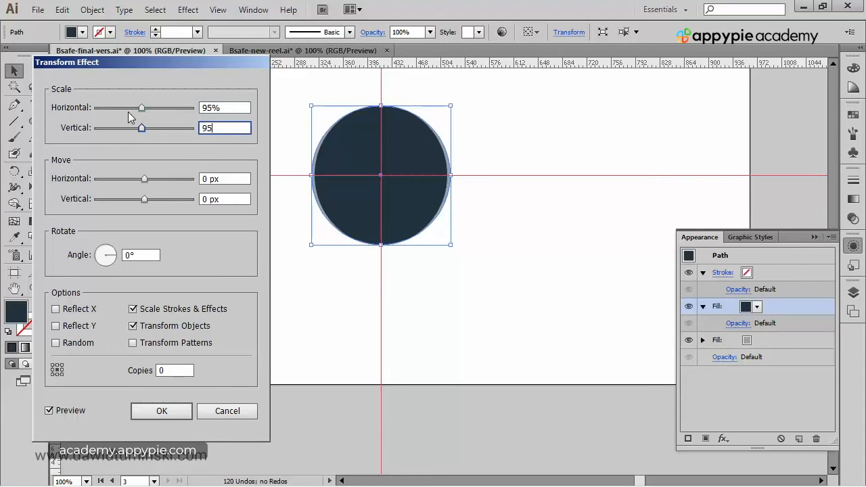
pyautogui.press('Tab')
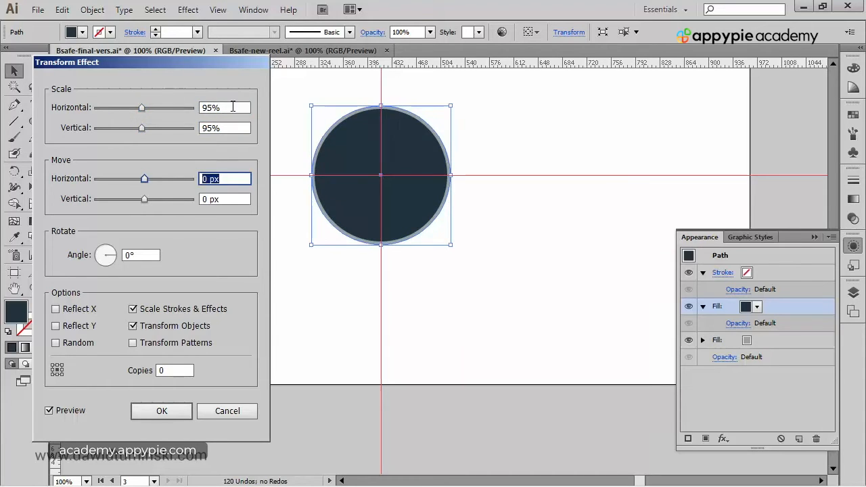
# Step: Set the Transform effect's horizontal and vertical scale to 90%, apply it and deselect the circle
pyautogui.click(230, 107)
pyautogui.write('90')
pyautogui.press('Tab')
pyautogui.write('90')
pyautogui.press('Tab')
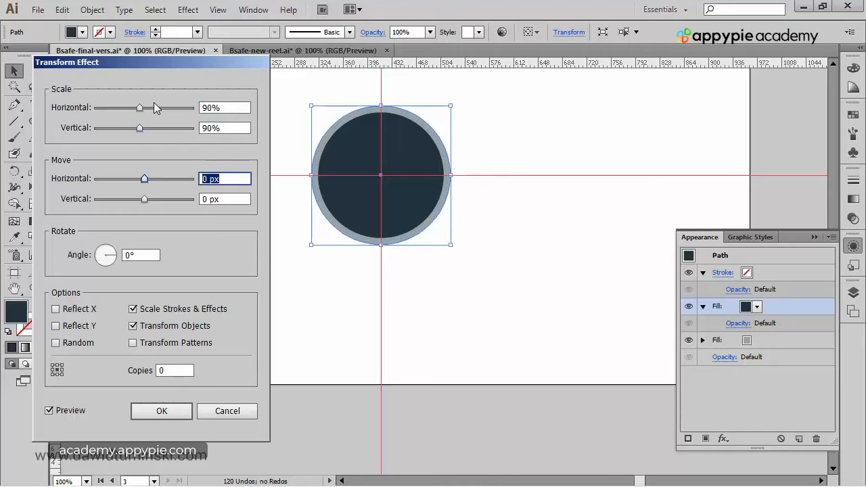
pyautogui.click(159, 412)
pyautogui.click(514, 201)
pyautogui.scroll(1, 482, 277)
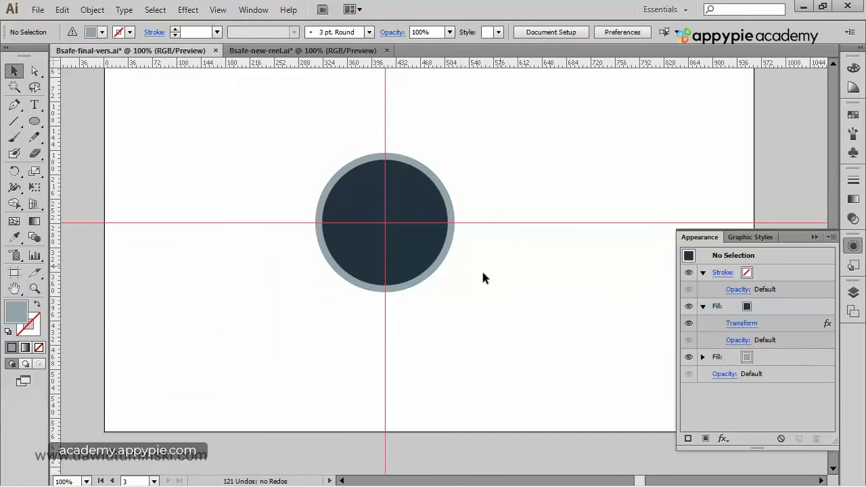
# Step: Inspect the circle's paths in Outline view and return to Preview
pyautogui.click(219, 10)
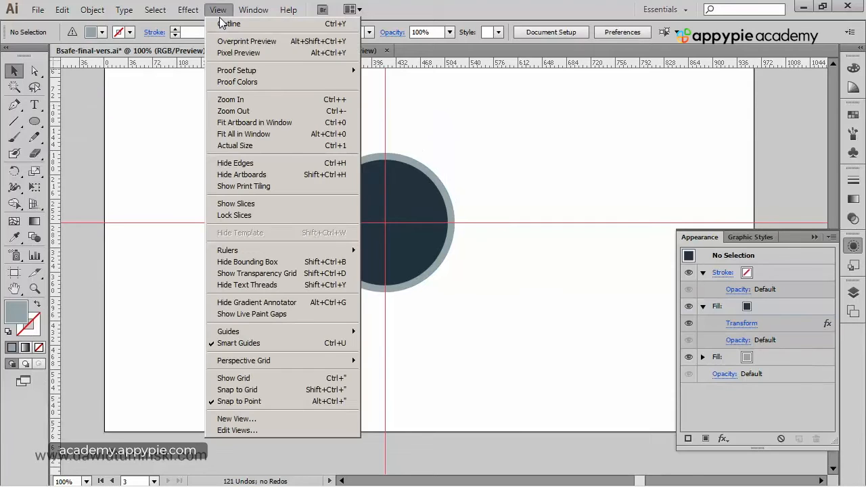
pyautogui.click(228, 23)
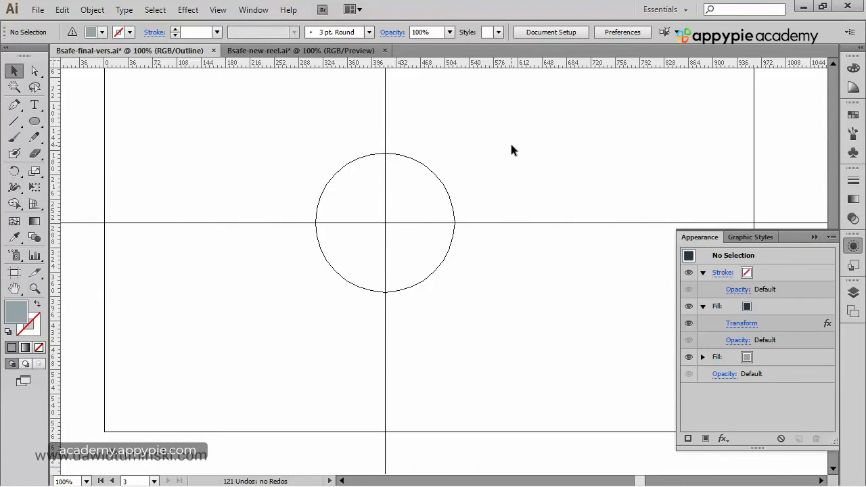
pyautogui.hotkey('ctrl', 'y')
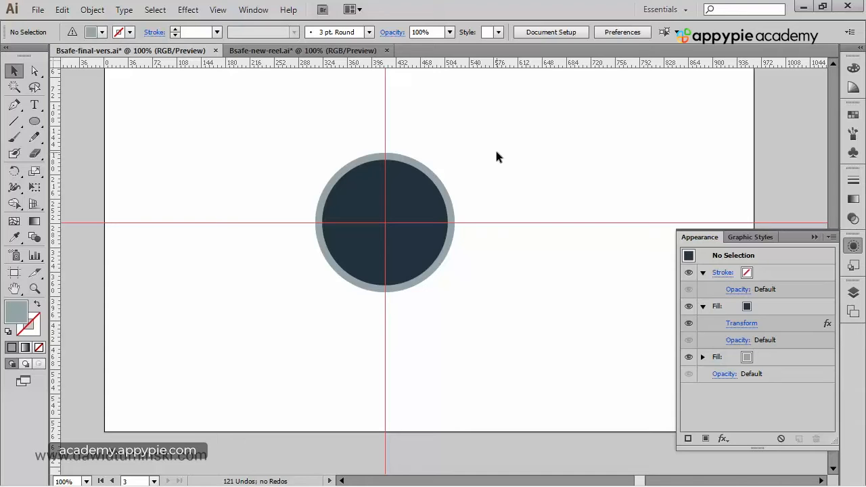
# Step: Select the circle, duplicate its dark navy fill and expand the lower navy fill's attributes
pyautogui.moveTo(253, 245); pyautogui.dragTo(549, 244)
pyautogui.moveTo(244, 226); pyautogui.dragTo(590, 232)
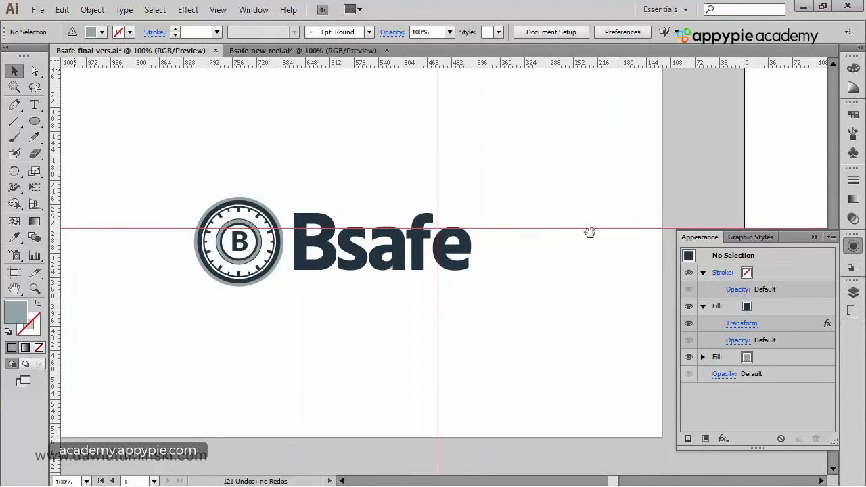
pyautogui.moveTo(184, 178); pyautogui.dragTo(359, 359)
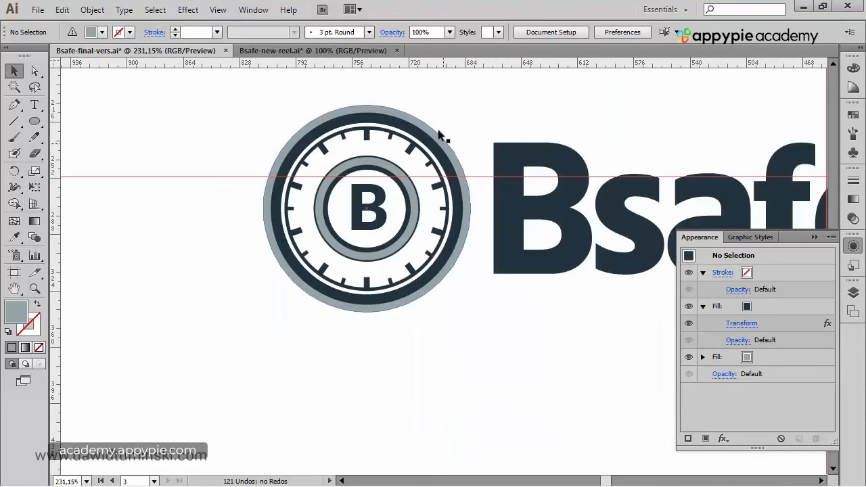
pyautogui.moveTo(741, 168); pyautogui.dragTo(209, 246)
pyautogui.click(458, 268)
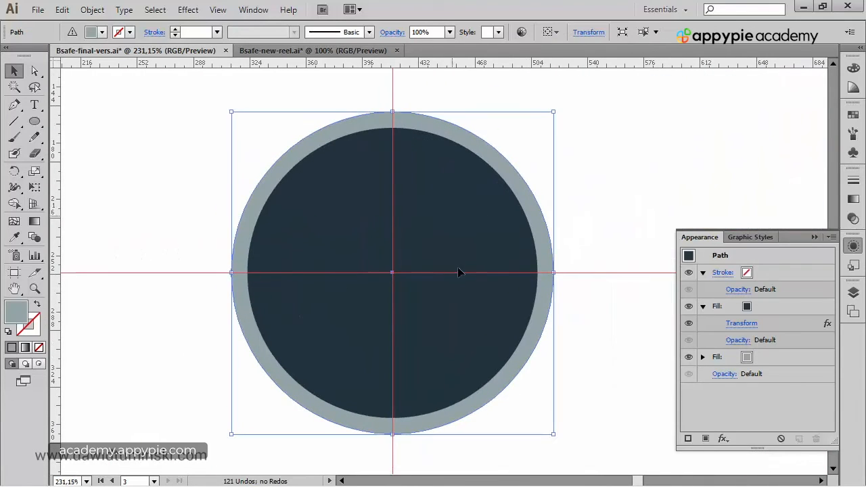
pyautogui.click(774, 306)
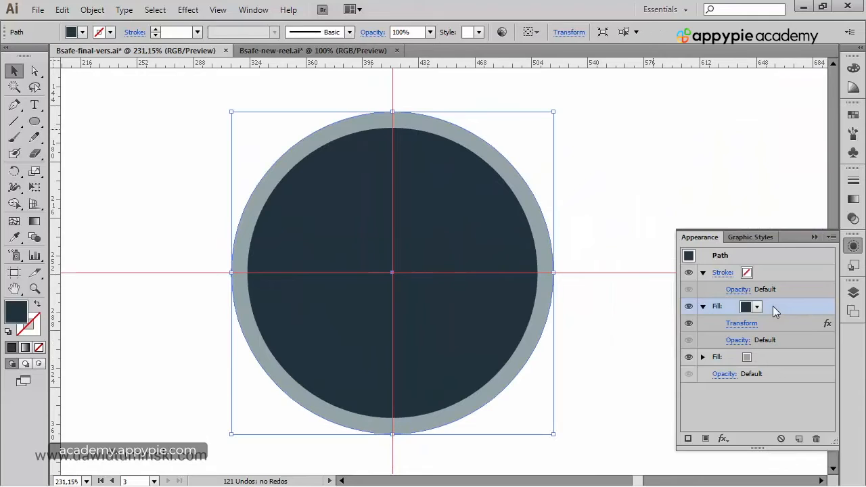
pyautogui.moveTo(776, 306); pyautogui.dragTo(800, 439)
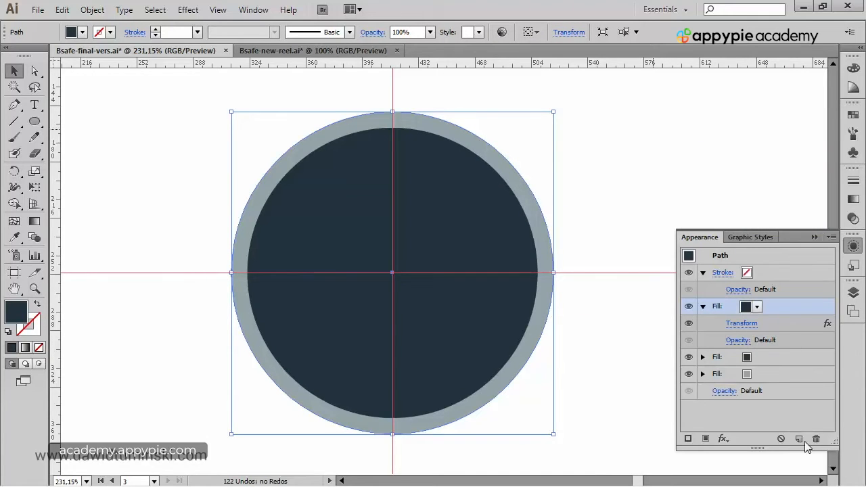
pyautogui.click(703, 357)
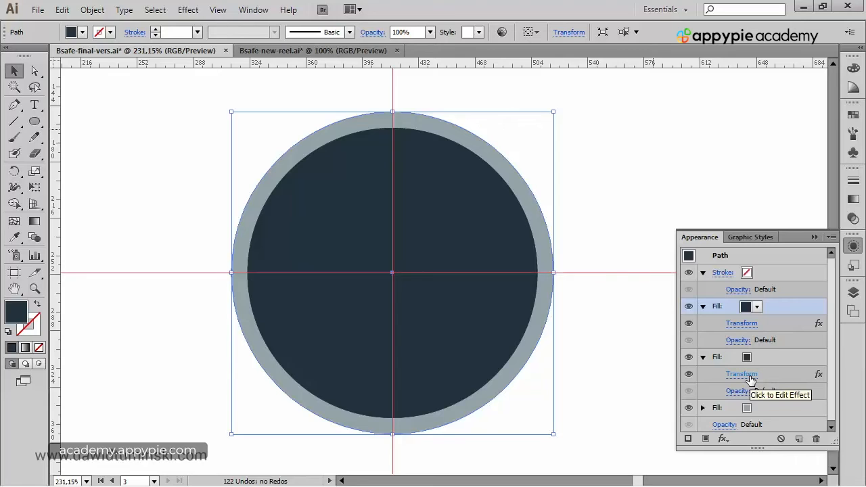
# Step: Change the circle's uppermost fill to the white swatch
pyautogui.click(757, 307)
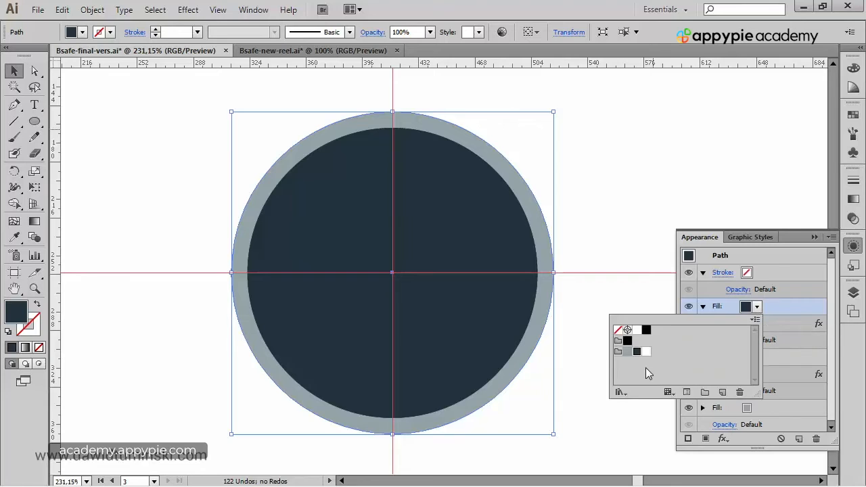
pyautogui.click(646, 352)
pyautogui.click(792, 301)
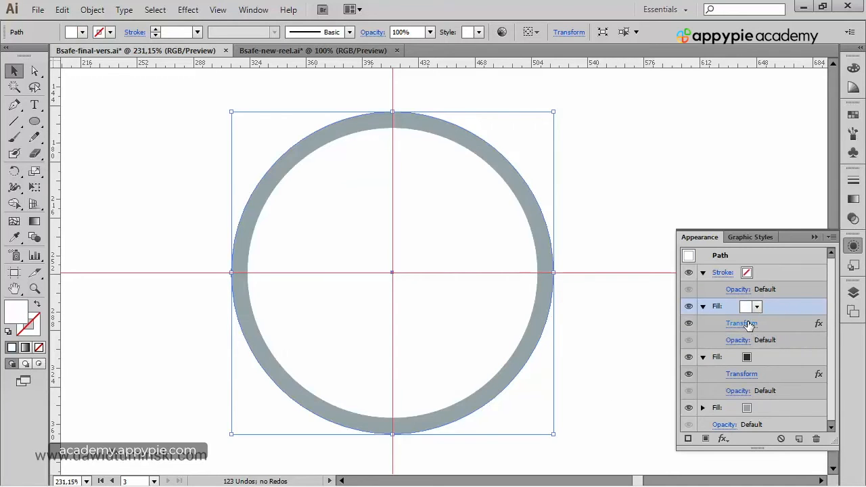
# Step: Edit the white fill's Transform effect with preview on, setting horizontal and vertical scale to 80%
pyautogui.click(757, 325)
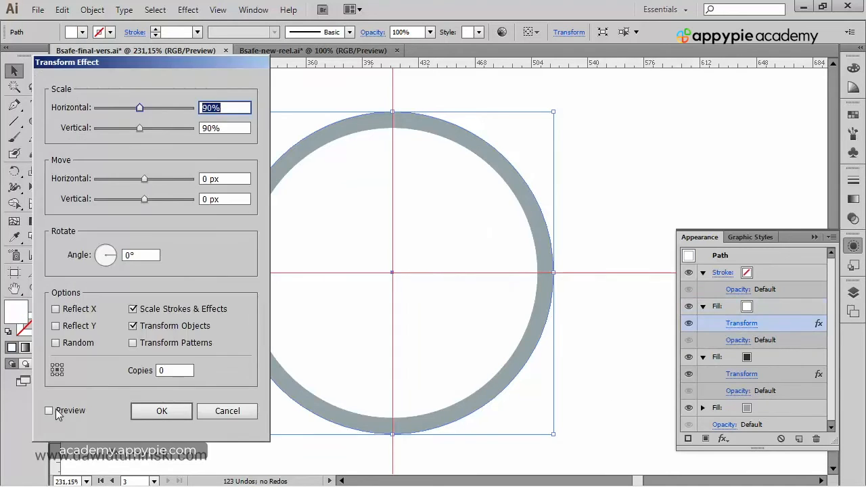
pyautogui.click(49, 411)
pyautogui.click(84, 107)
pyautogui.hotkey('shift', 'Down')
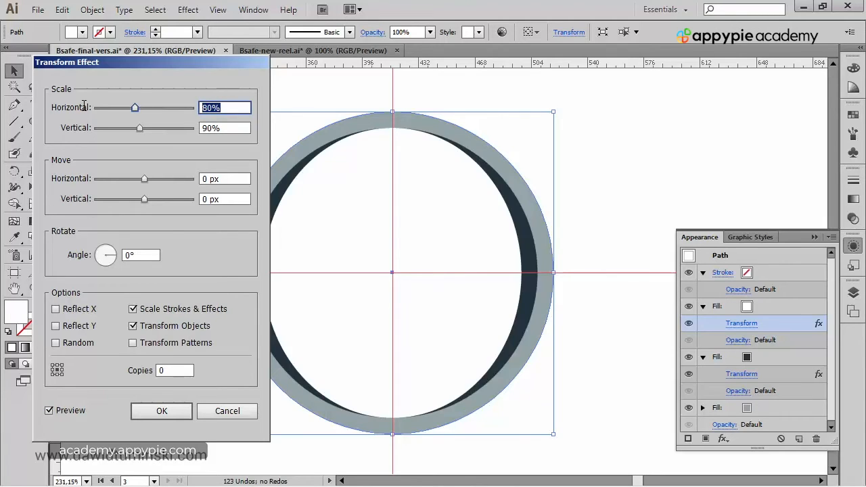
pyautogui.press('Tab')
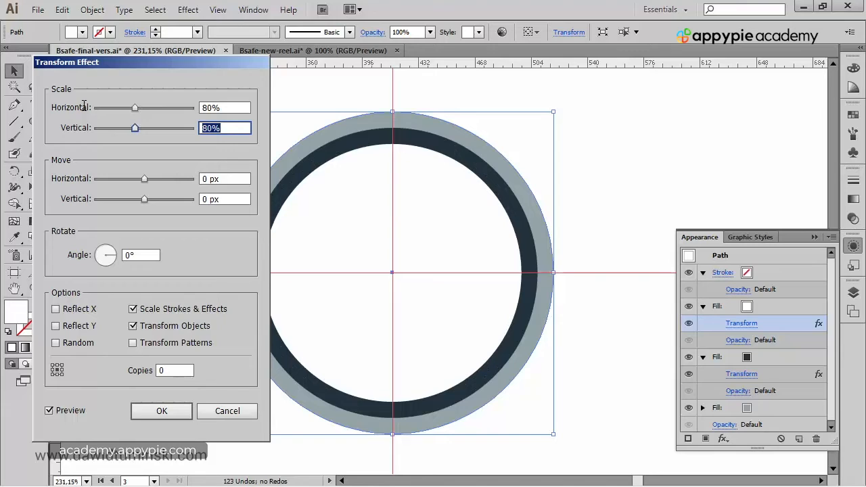
# Step: Set the white fill's Transform scale to 86% horizontally and vertically, apply it and deselect the circle
pyautogui.click(237, 107)
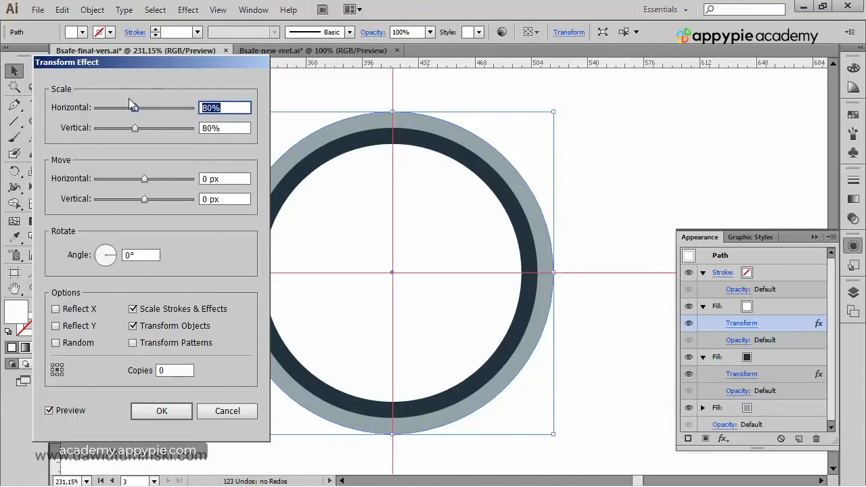
pyautogui.write('86')
pyautogui.press('Tab')
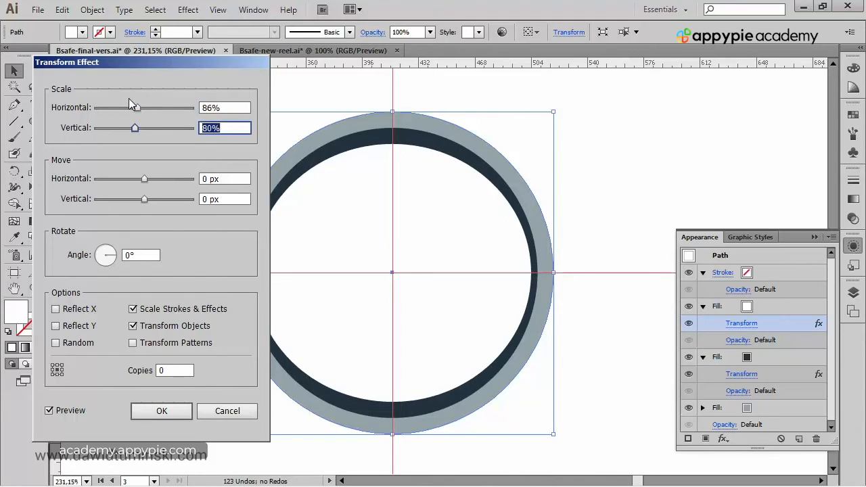
pyautogui.write('86')
pyautogui.press('Tab')
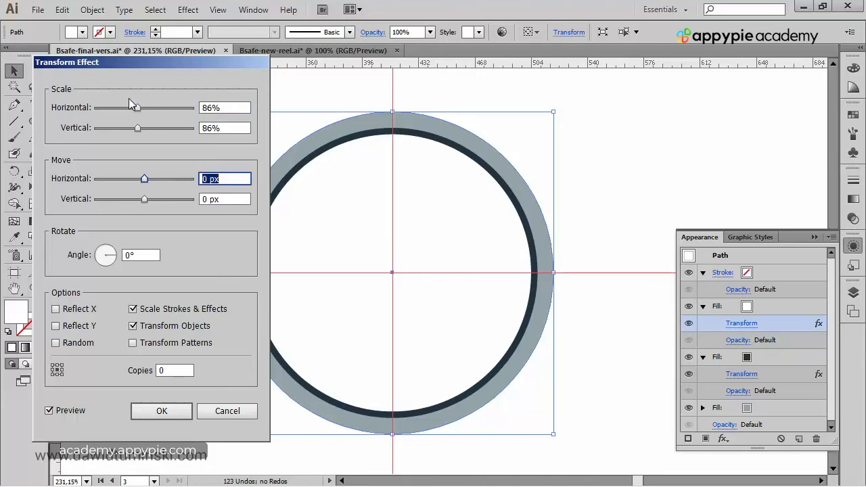
pyautogui.click(159, 414)
pyautogui.click(162, 247)
# Step: Compare with the finished logo and set the circle's white fill Transform effect to 82% horizontal and vertical scale
pyautogui.moveTo(162, 248); pyautogui.dragTo(794, 265)
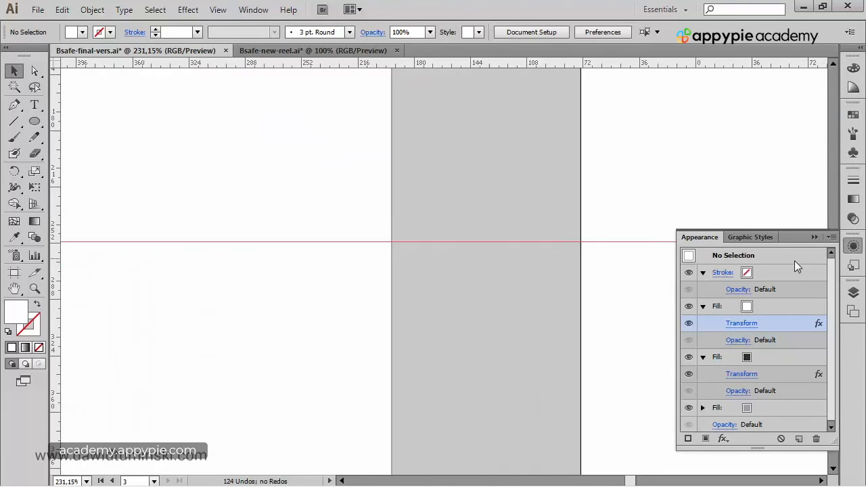
pyautogui.moveTo(215, 229); pyautogui.dragTo(832, 203)
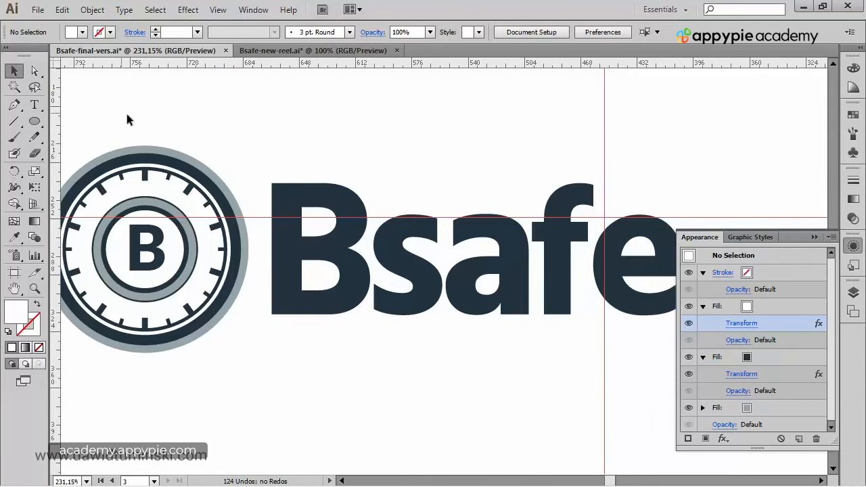
pyautogui.moveTo(697, 150); pyautogui.dragTo(113, 188)
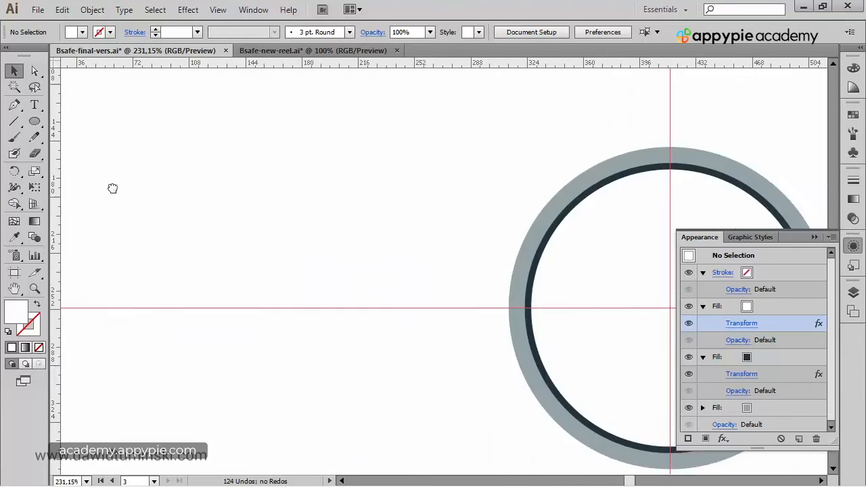
pyautogui.moveTo(747, 192); pyautogui.dragTo(474, 191)
pyautogui.click(472, 146)
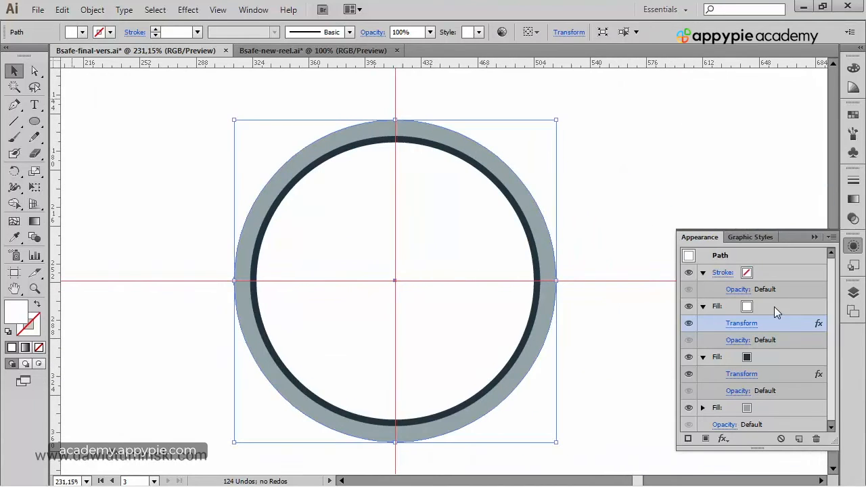
pyautogui.click(748, 324)
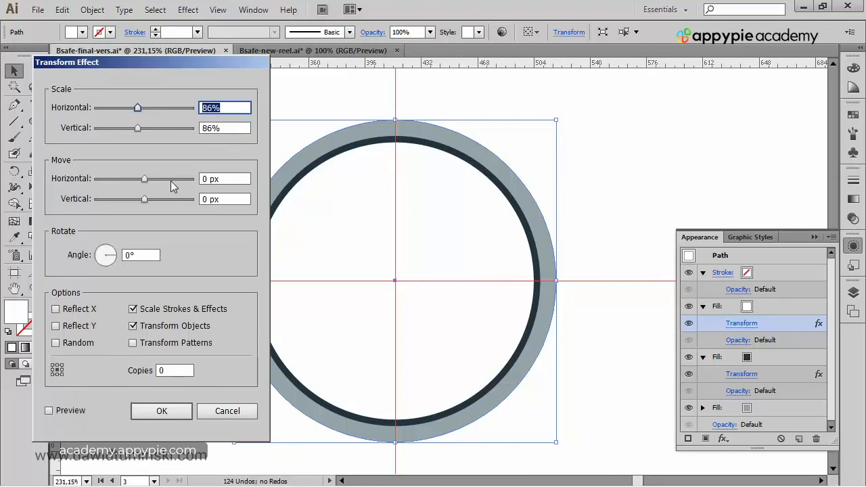
pyautogui.write('82')
pyautogui.press('Tab')
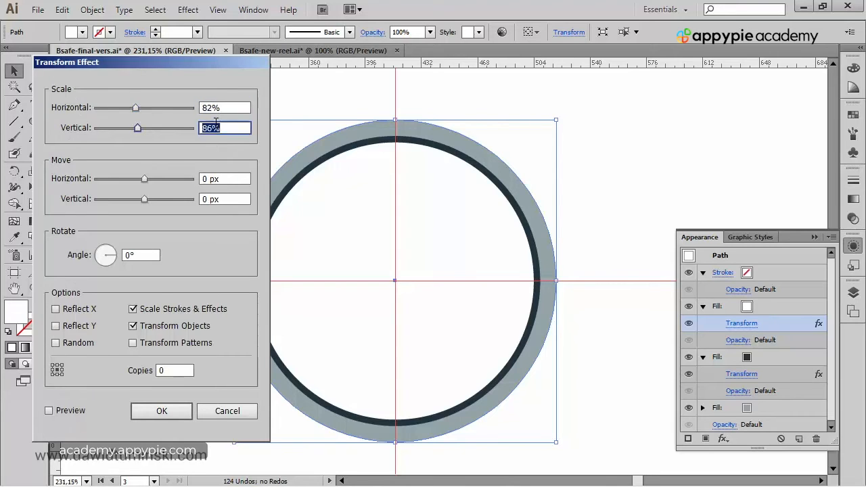
pyautogui.write('82')
pyautogui.press('Tab')
pyautogui.click(74, 411)
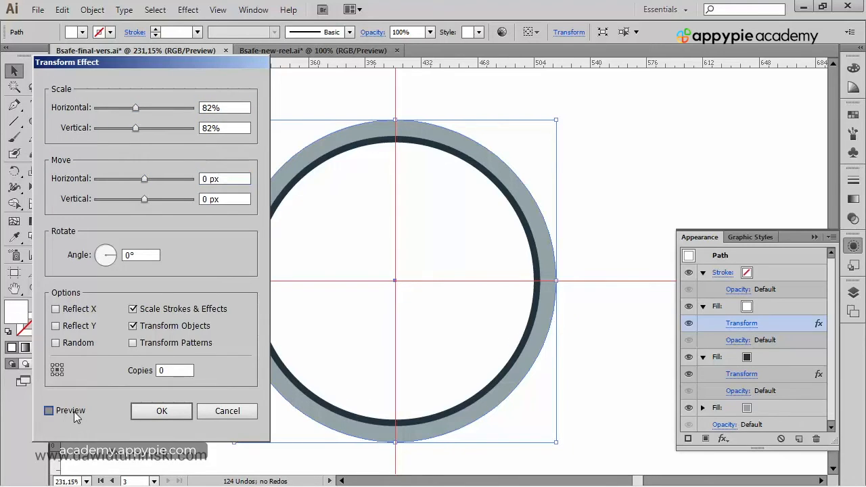
pyautogui.click(174, 416)
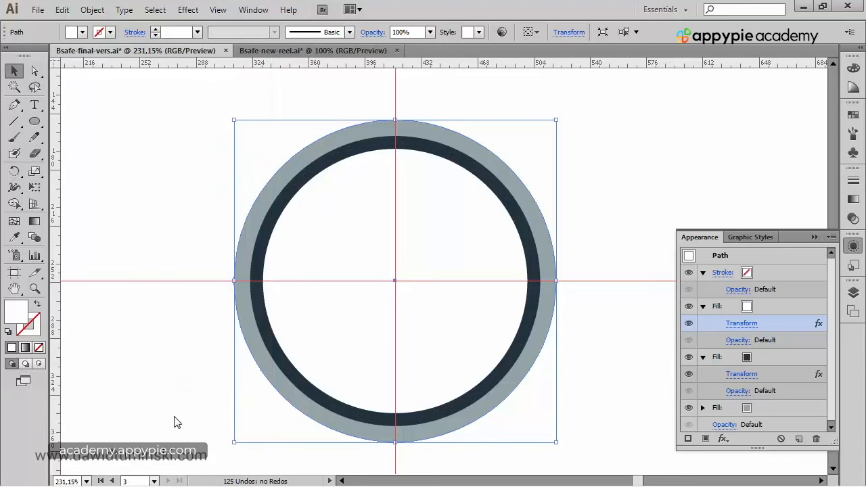
# Step: Compare the ringed circle with the finished logo, then inspect its path in Outline view and return to Preview
pyautogui.hotkey('ctrl', '-')
pyautogui.hotkey('ctrl', '-')
pyautogui.hotkey('ctrl', '-')
pyautogui.moveTo(372, 270); pyautogui.dragTo(603, 257)
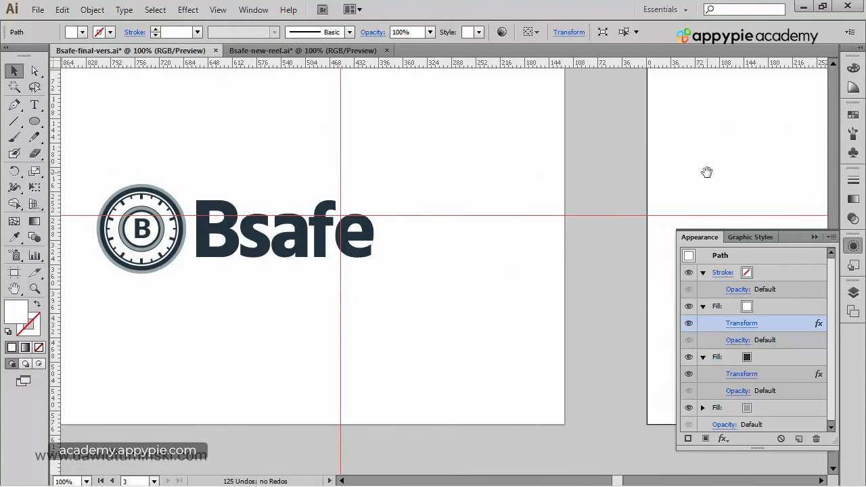
pyautogui.moveTo(706, 170); pyautogui.dragTo(228, 213)
pyautogui.hotkey('ctrl', 'y')
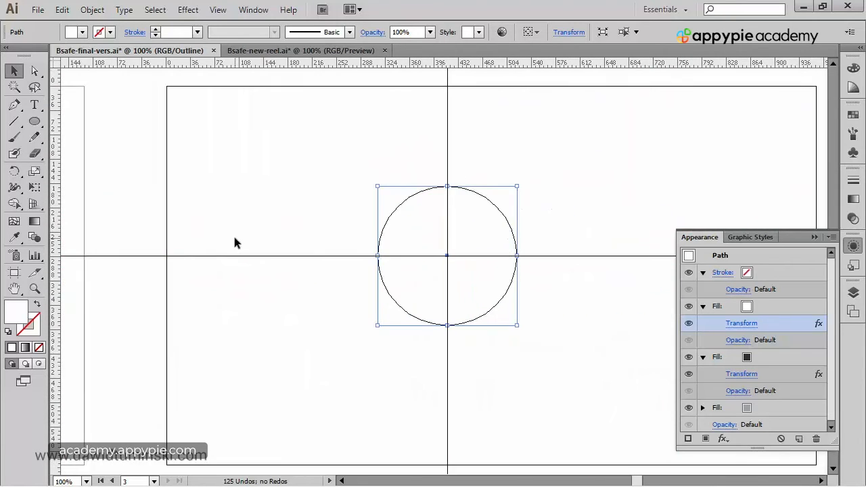
pyautogui.click(528, 149)
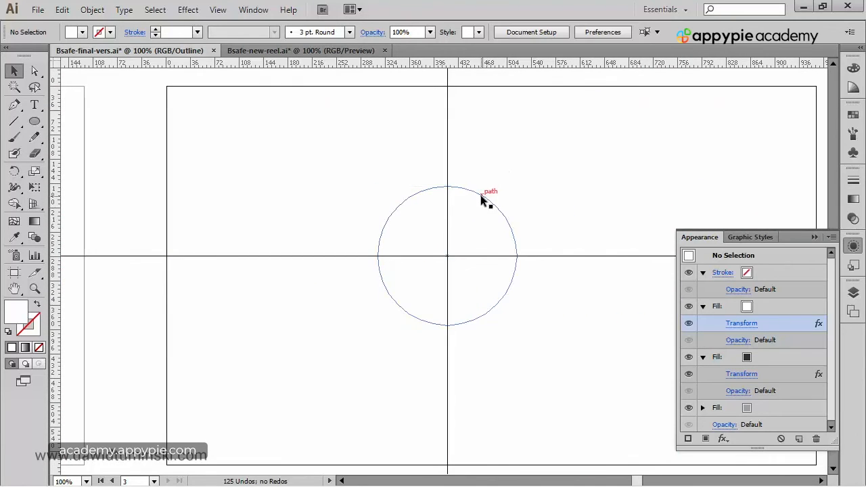
pyautogui.hotkey('ctrl', 'y')
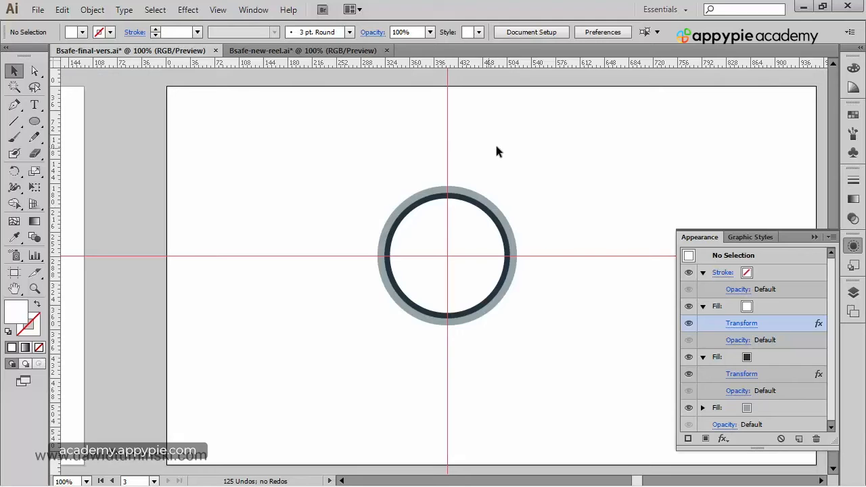
# Step: Ungroup the finished logo, then select only its dial emblem and hide the bounding box
pyautogui.moveTo(576, 340); pyautogui.dragTo(483, 322)
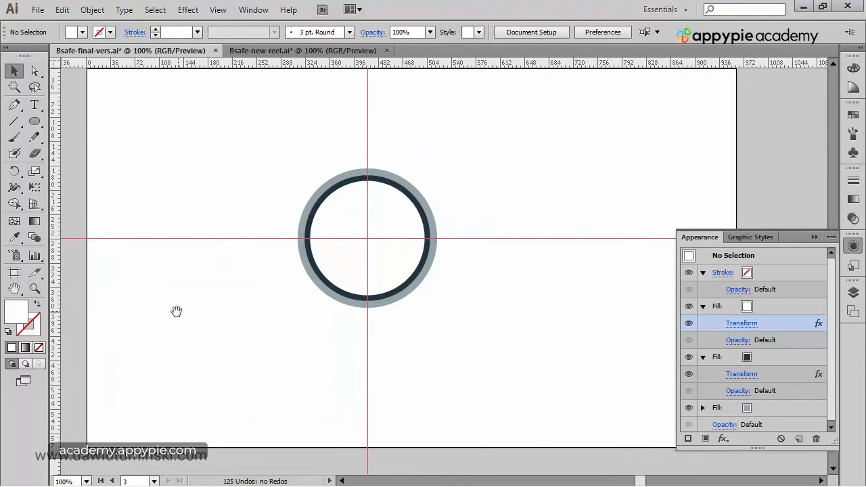
pyautogui.moveTo(176, 311); pyautogui.dragTo(574, 304)
pyautogui.moveTo(283, 275); pyautogui.dragTo(568, 267)
pyautogui.moveTo(208, 171); pyautogui.dragTo(314, 298)
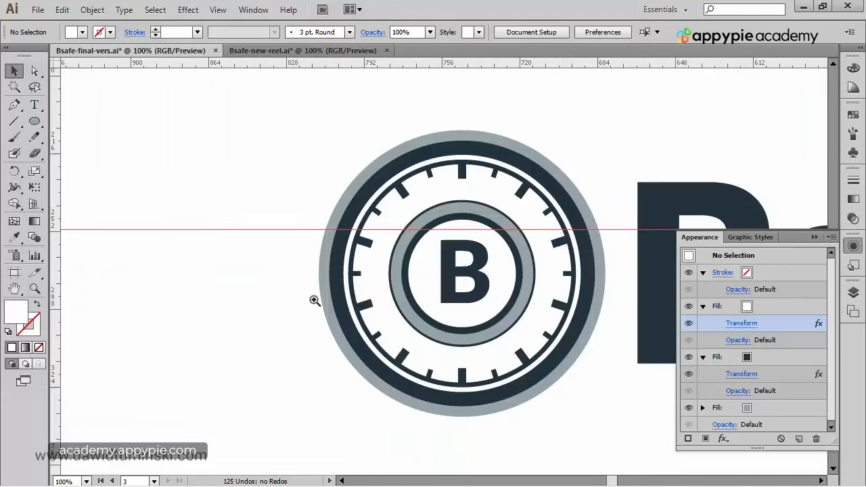
pyautogui.moveTo(577, 173); pyautogui.dragTo(457, 137)
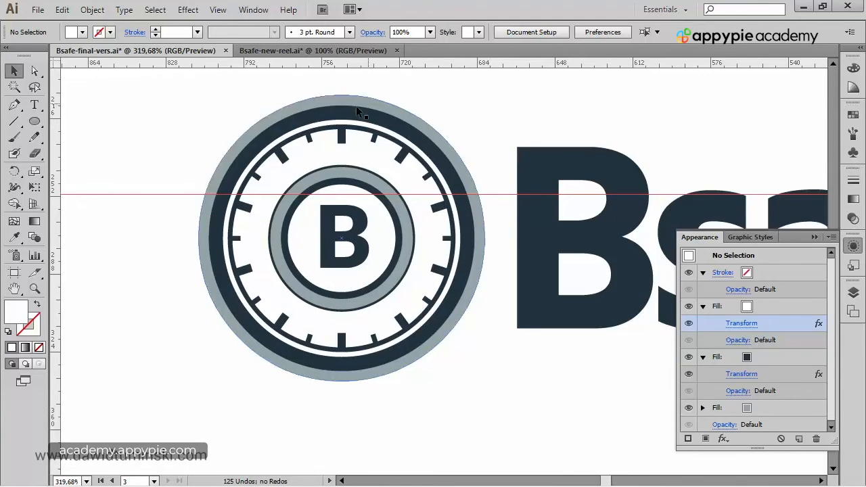
pyautogui.moveTo(181, 103); pyautogui.dragTo(398, 327)
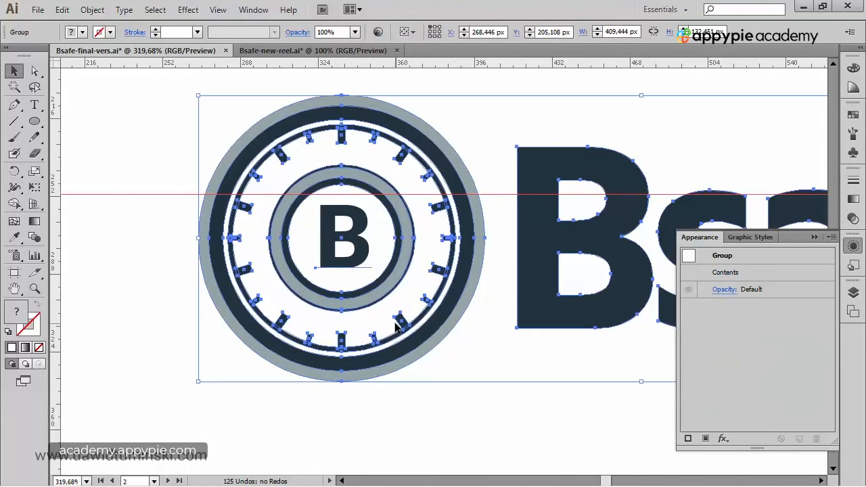
pyautogui.click(178, 99)
pyautogui.moveTo(193, 90); pyautogui.dragTo(291, 115)
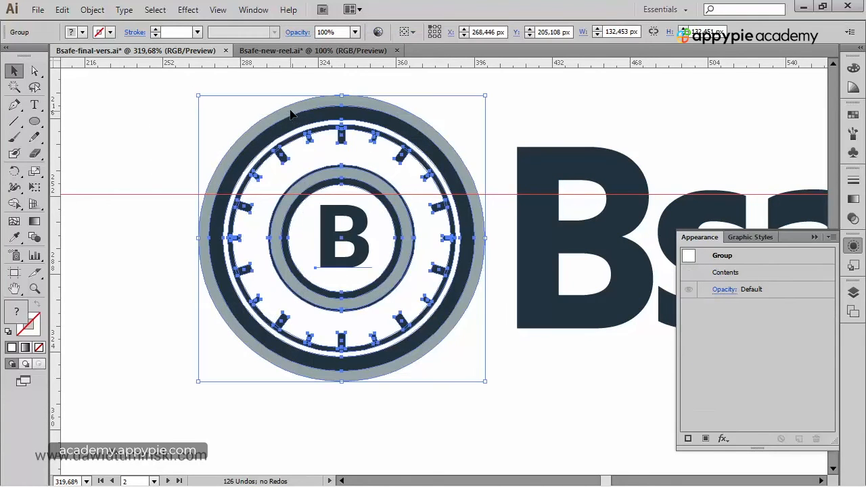
pyautogui.hotkey('ctrl', 'shift', 'b')
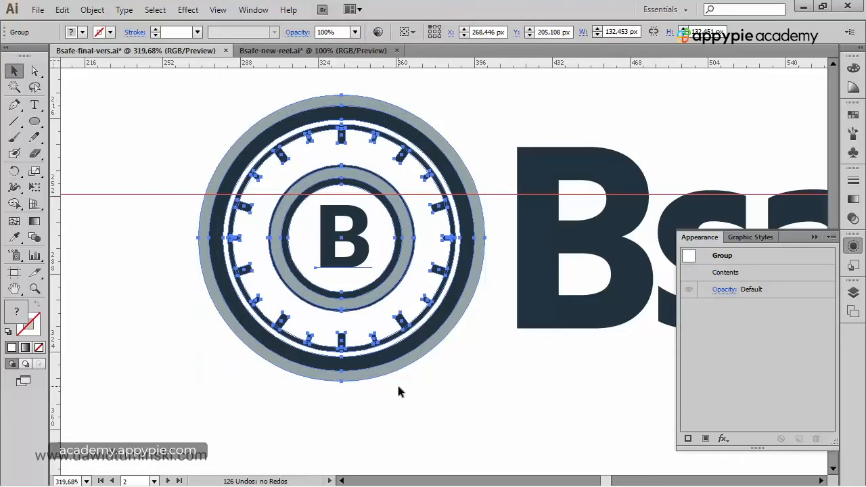
# Step: Paste a copy of the finished dial emblem onto the artboard that holds the ringed circle
pyautogui.moveTo(791, 133); pyautogui.dragTo(135, 167)
pyautogui.moveTo(741, 187); pyautogui.dragTo(298, 167)
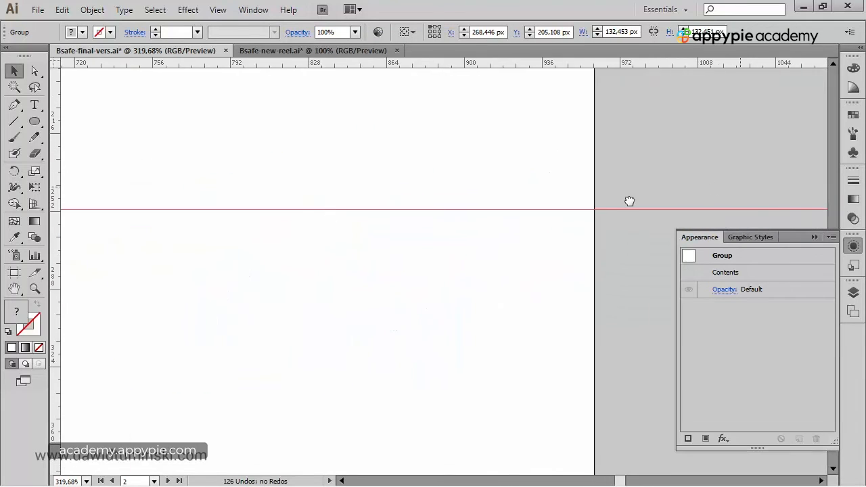
pyautogui.moveTo(630, 201); pyautogui.dragTo(193, 213)
pyautogui.moveTo(688, 187); pyautogui.dragTo(250, 269)
pyautogui.hotkey('ctrl', '-')
pyautogui.hotkey('ctrl', '-')
pyautogui.hotkey('ctrl', '-')
pyautogui.hotkey('ctrl', 'v')
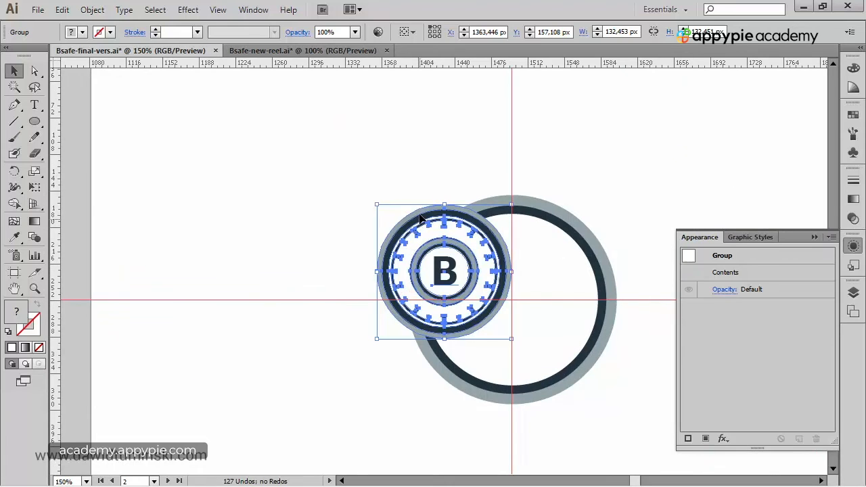
# Step: Move the pasted emblem clear of the ringed circle, toward the artboard's upper-left corner, scale it down proportionally and deselect it
pyautogui.moveTo(420, 218); pyautogui.dragTo(209, 112)
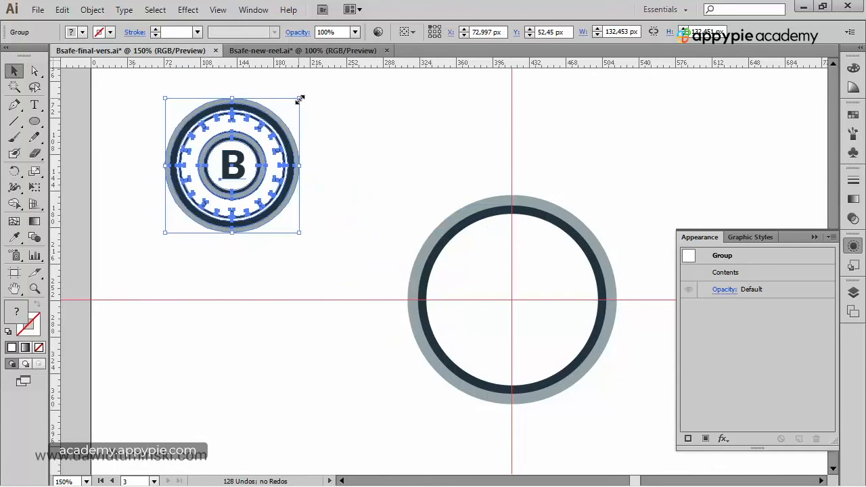
pyautogui.moveTo(300, 100); pyautogui.dragTo(286, 113)
pyautogui.click(306, 156)
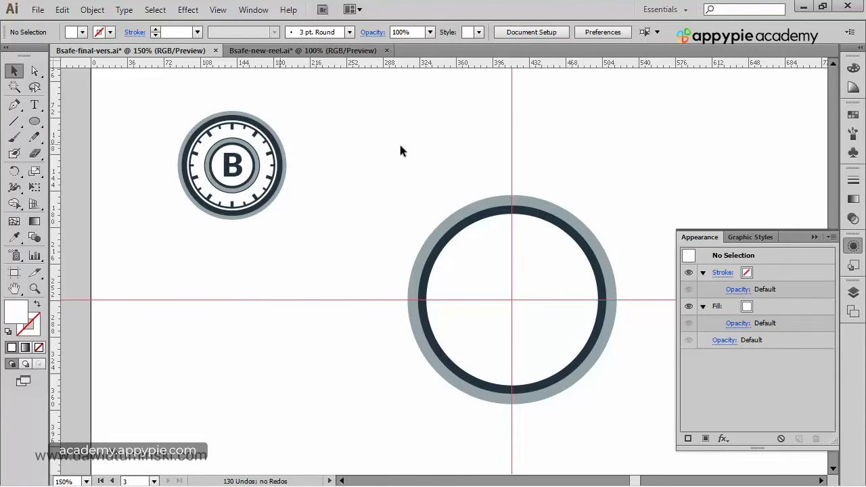
# Step: Duplicate the ringed circle's white fill and colour the upper copy with the dark navy swatch R=34 G=49 B=63
pyautogui.moveTo(454, 137); pyautogui.dragTo(446, 126)
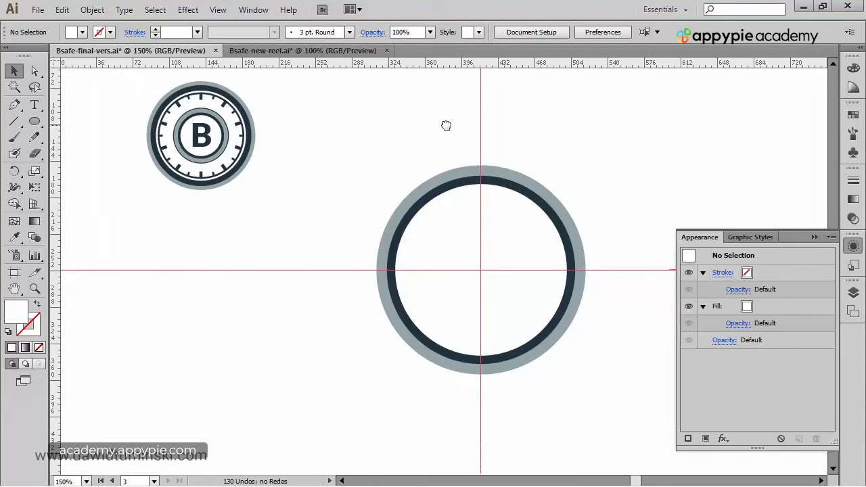
pyautogui.click(513, 222)
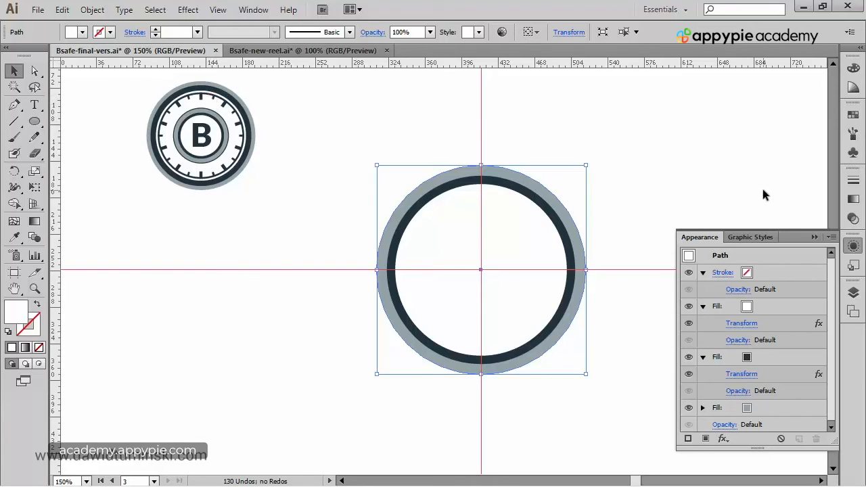
pyautogui.click(776, 306)
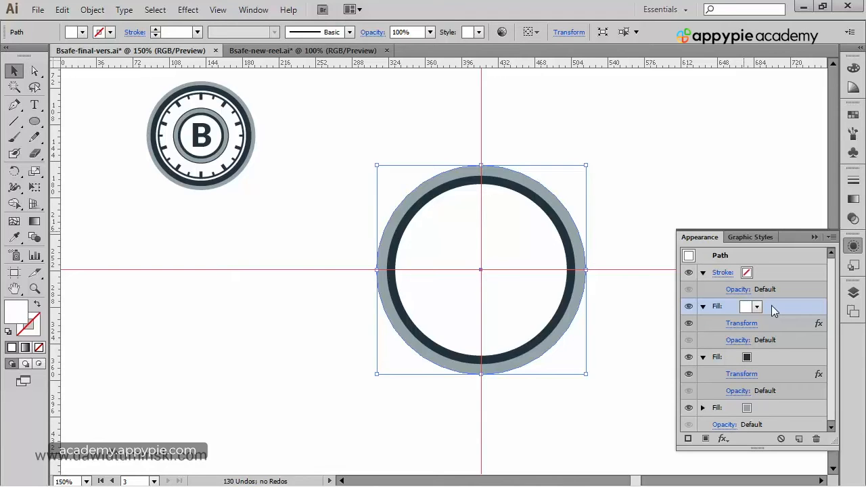
pyautogui.click(799, 439)
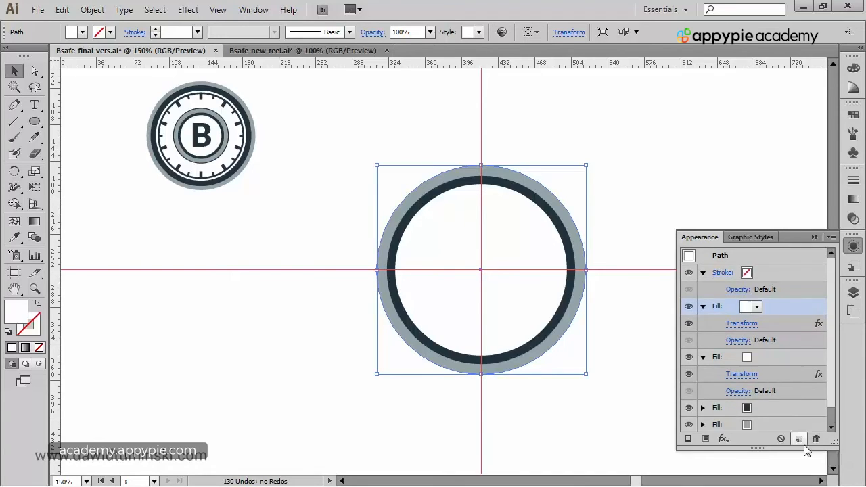
pyautogui.click(758, 307)
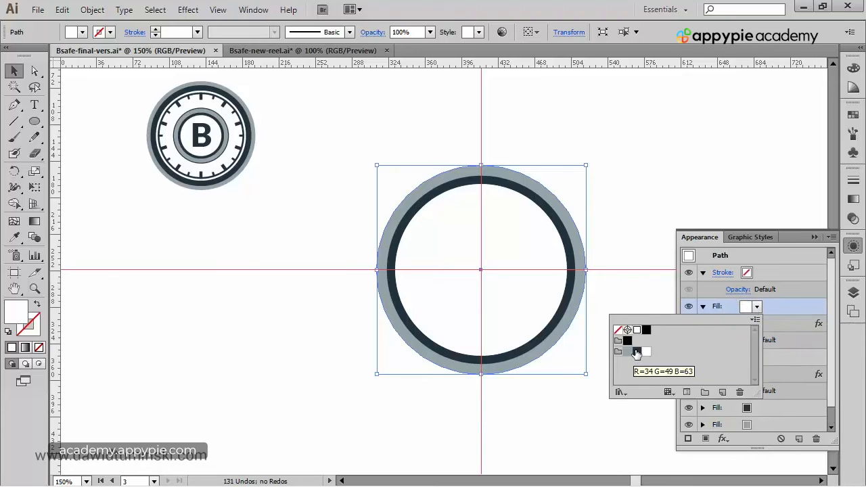
pyautogui.click(637, 352)
pyautogui.click(788, 302)
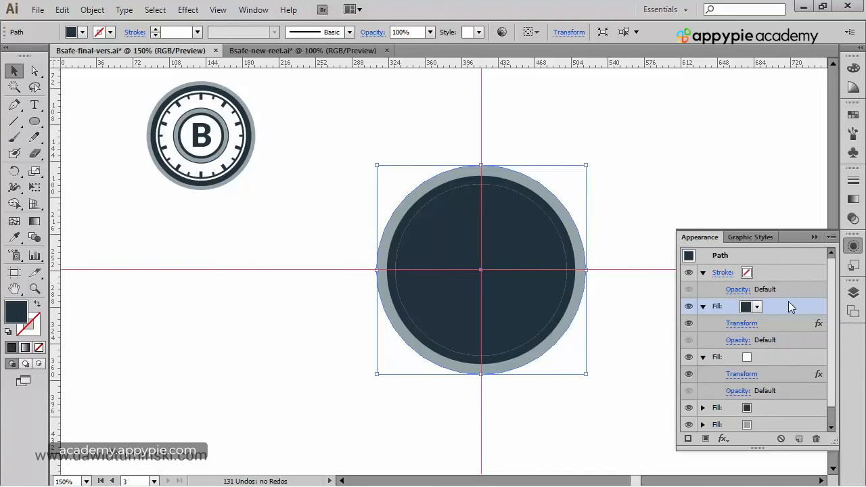
# Step: Set the upper navy fill's Transform scale to 80% horizontally and vertically, preview it against the reference emblem and apply it
pyautogui.click(744, 324)
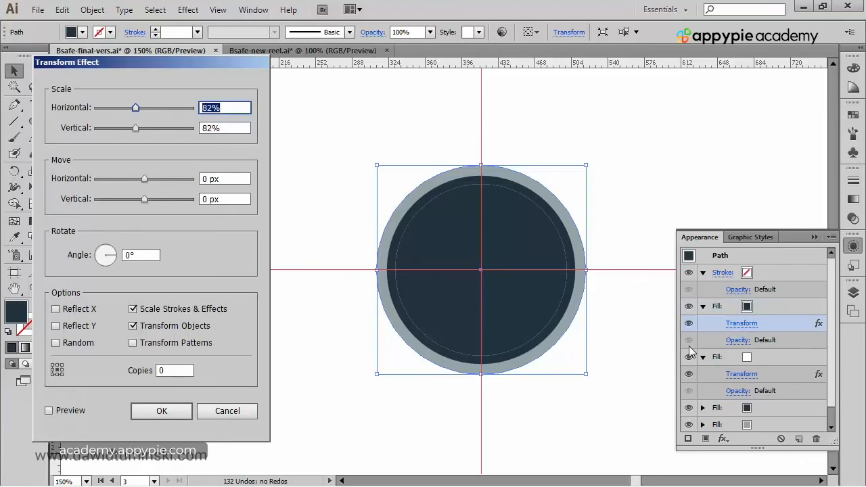
pyautogui.write('80')
pyautogui.press('Tab')
pyautogui.write('80')
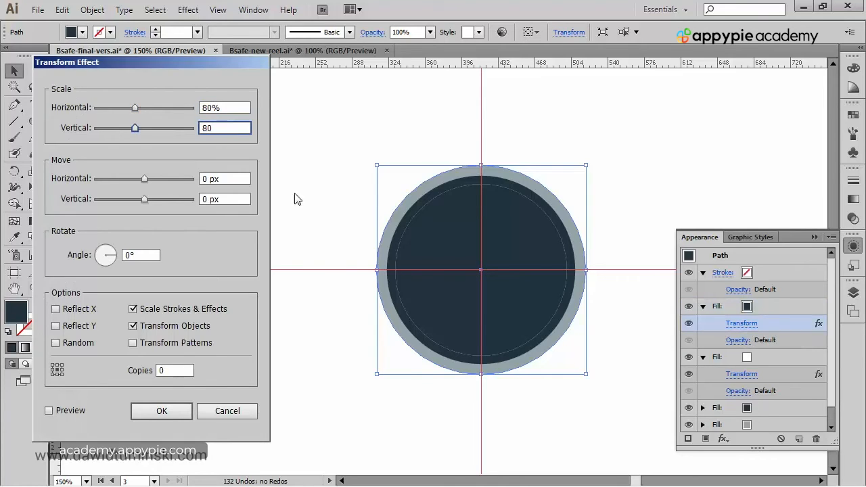
pyautogui.click(78, 410)
pyautogui.click(75, 410)
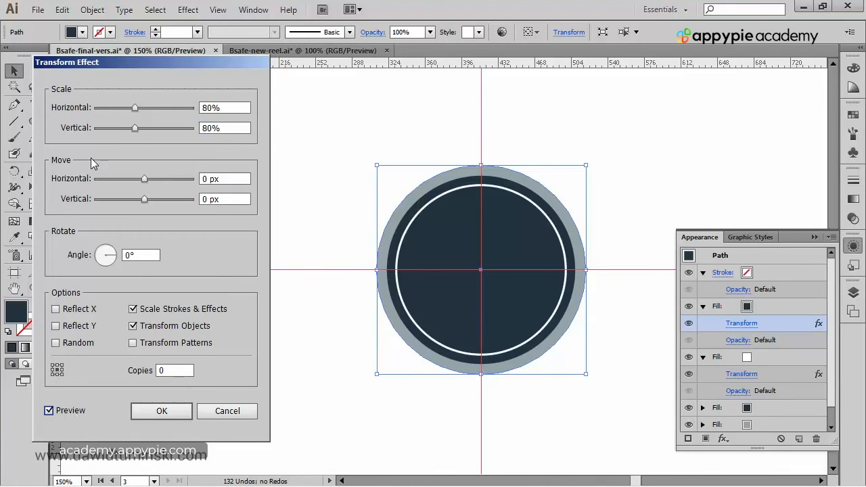
pyautogui.moveTo(80, 62); pyautogui.dragTo(587, 97)
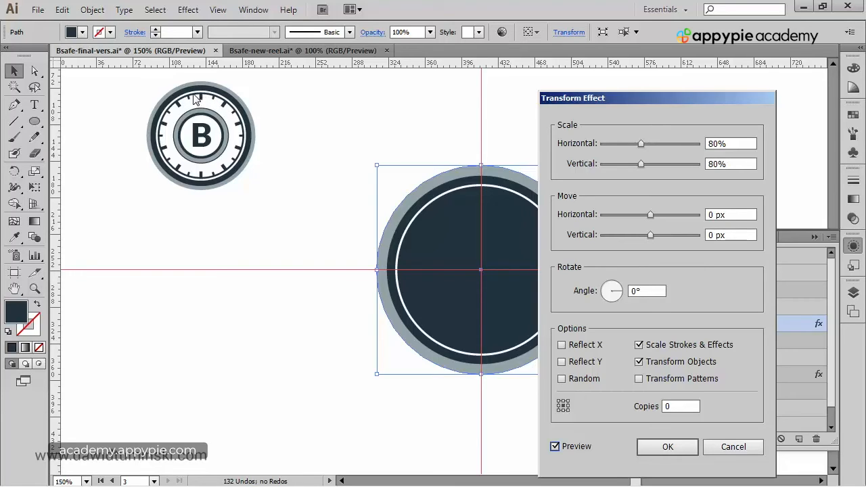
pyautogui.moveTo(673, 98); pyautogui.dragTo(619, 83)
pyautogui.click(621, 435)
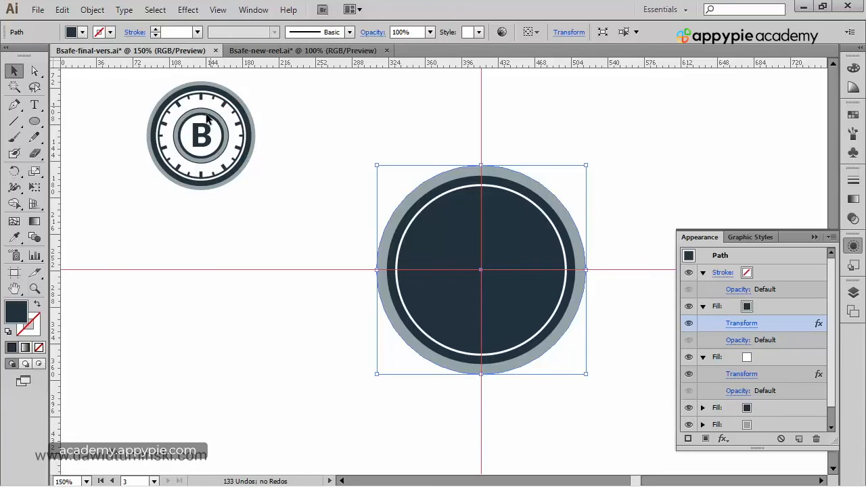
# Step: Duplicate the uppermost navy fill and colour the new top copy with the white swatch
pyautogui.click(780, 307)
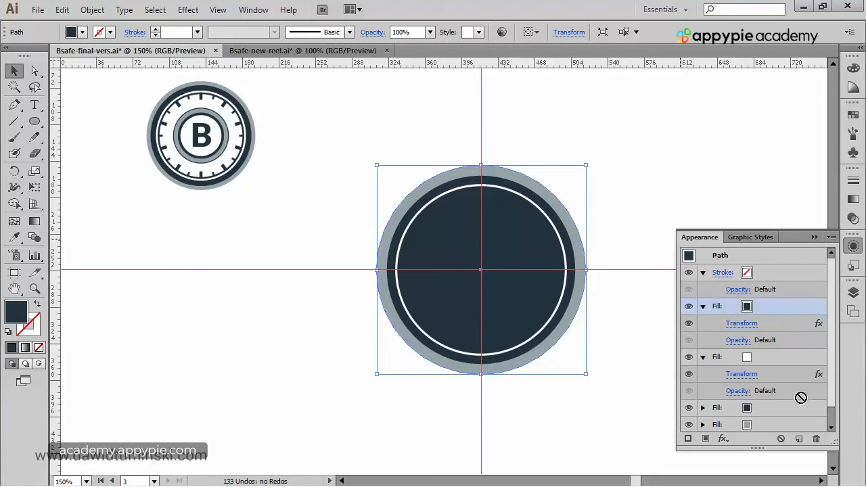
pyautogui.click(798, 438)
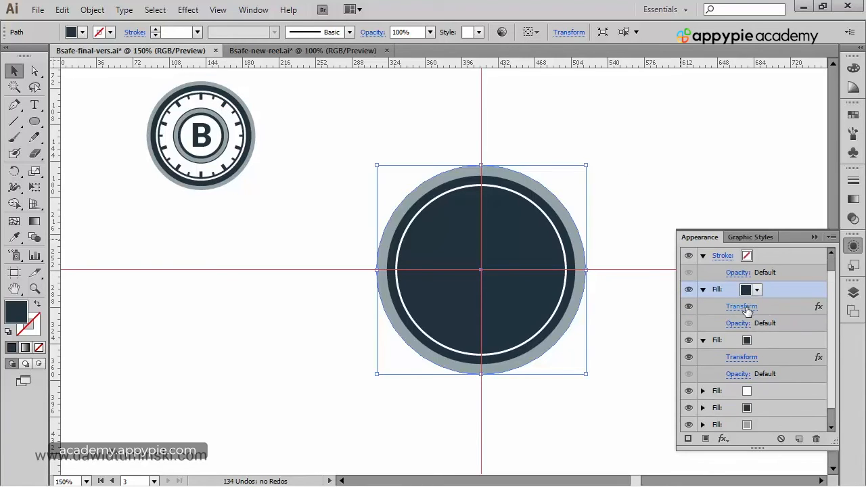
pyautogui.click(756, 290)
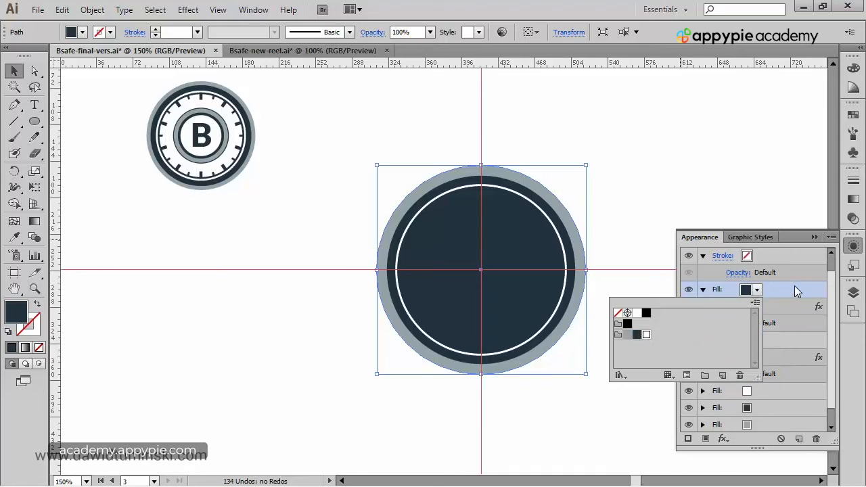
pyautogui.click(703, 117)
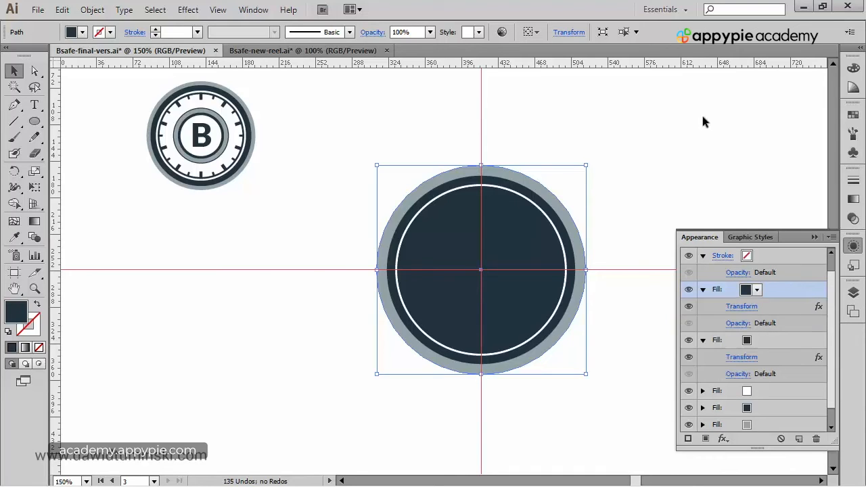
pyautogui.click(757, 289)
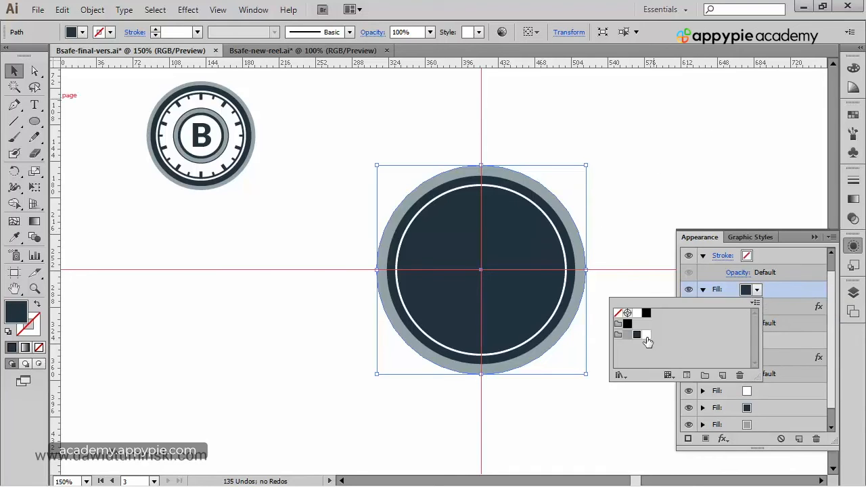
pyautogui.click(646, 334)
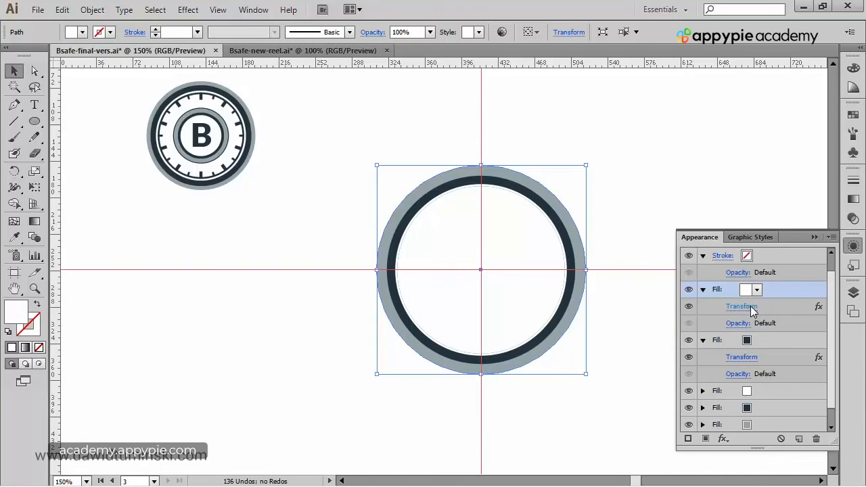
# Step: Preview the top white fill's Transform effect at 75% horizontal and vertical scale, keeping the whole circle in view
pyautogui.click(754, 305)
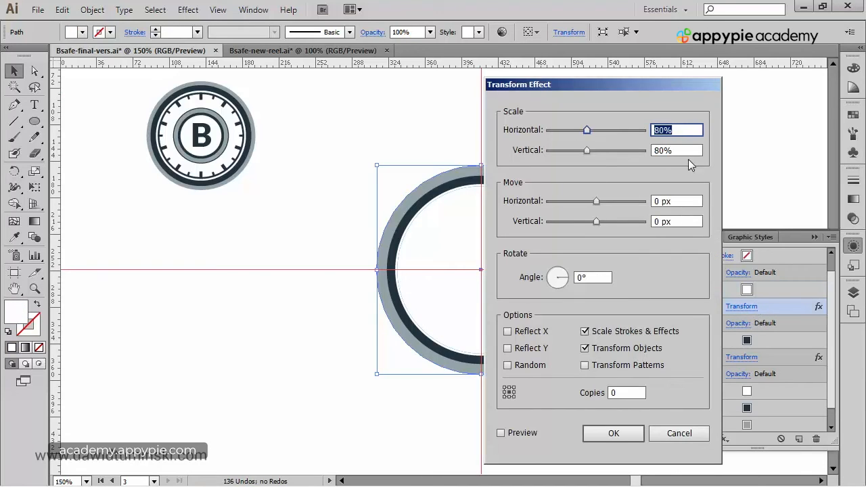
pyautogui.write('75')
pyautogui.press('Tab')
pyautogui.write('75')
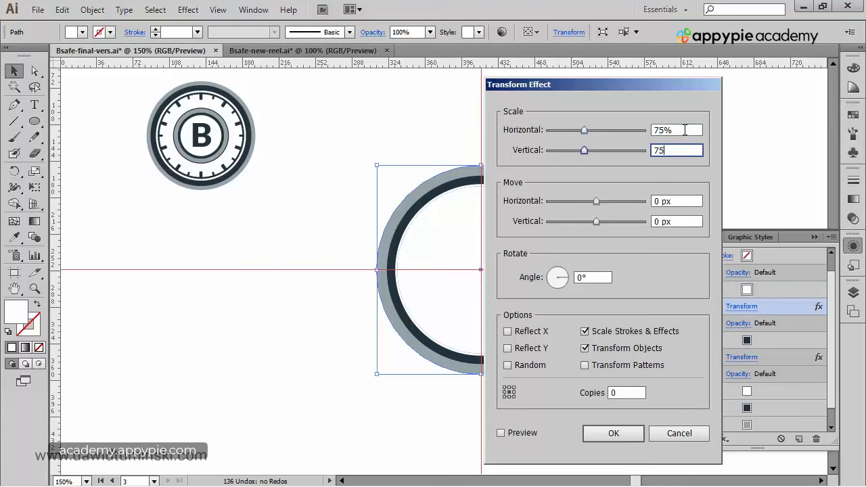
pyautogui.click(523, 434)
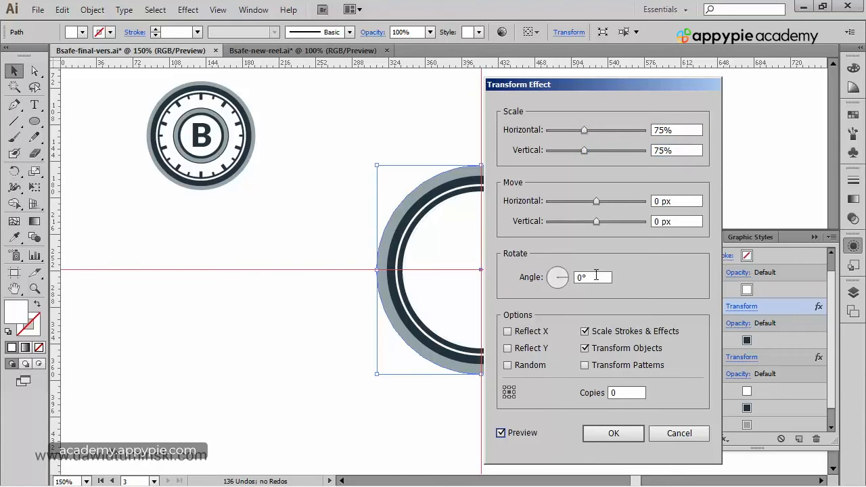
pyautogui.moveTo(581, 89); pyautogui.dragTo(669, 79)
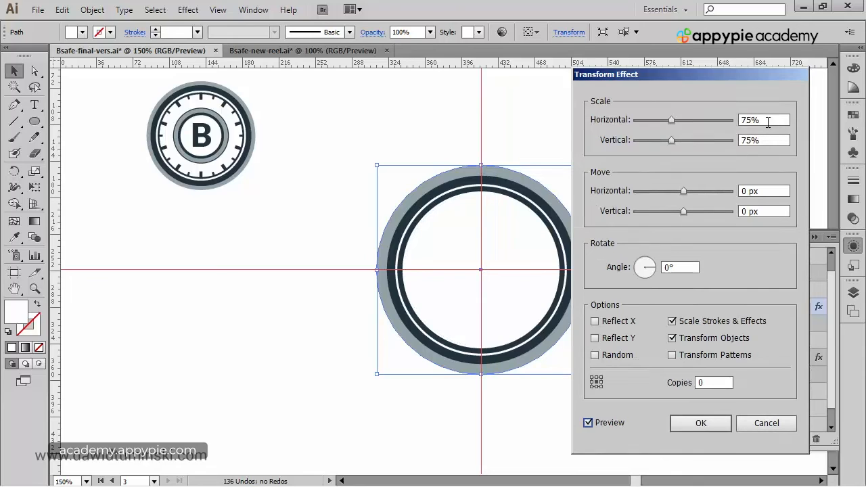
# Step: Set the top white fill's Transform scale to 78% horizontally and vertically and apply the effect
pyautogui.moveTo(768, 120); pyautogui.dragTo(673, 108)
pyautogui.write('78')
pyautogui.press('Tab')
pyautogui.write('78')
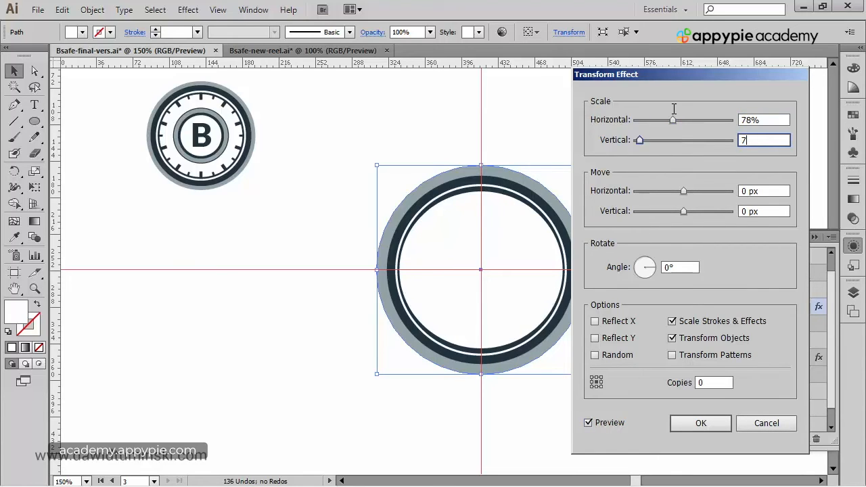
pyautogui.press('Tab')
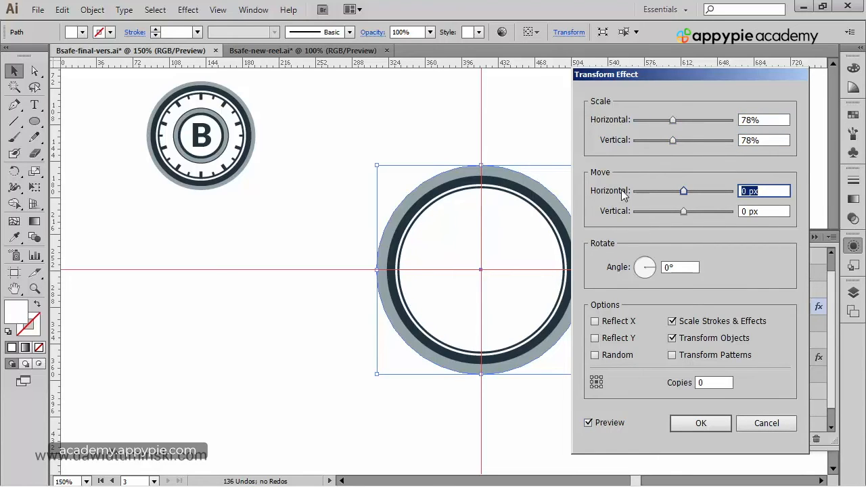
pyautogui.click(701, 423)
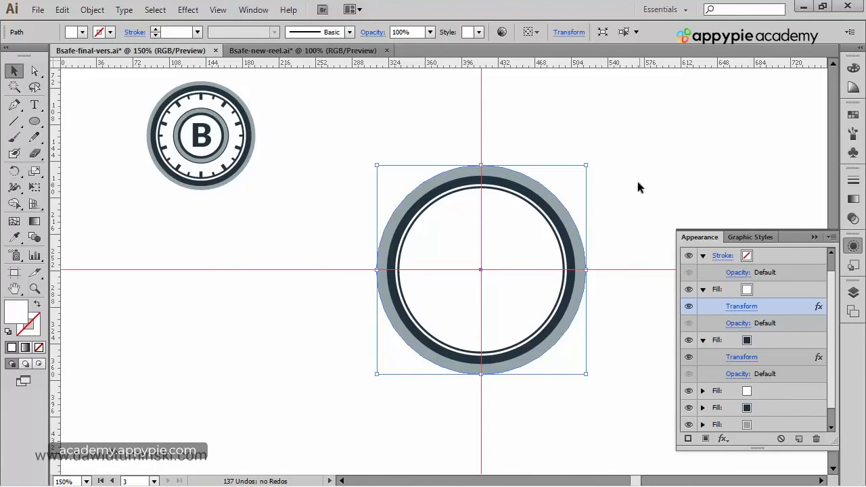
# Step: Duplicate the top white fill and colour the new top copy with the dark navy swatch
pyautogui.click(771, 288)
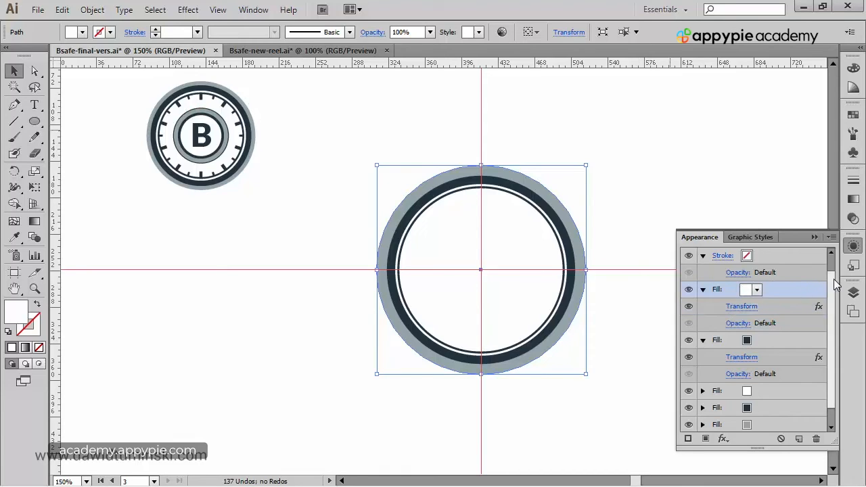
pyautogui.moveTo(832, 280); pyautogui.dragTo(832, 261)
pyautogui.moveTo(785, 305); pyautogui.dragTo(797, 440)
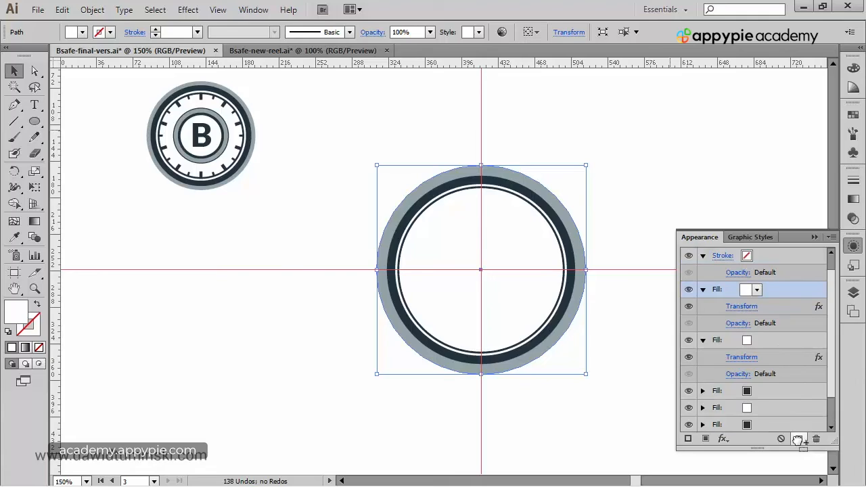
pyautogui.click(757, 289)
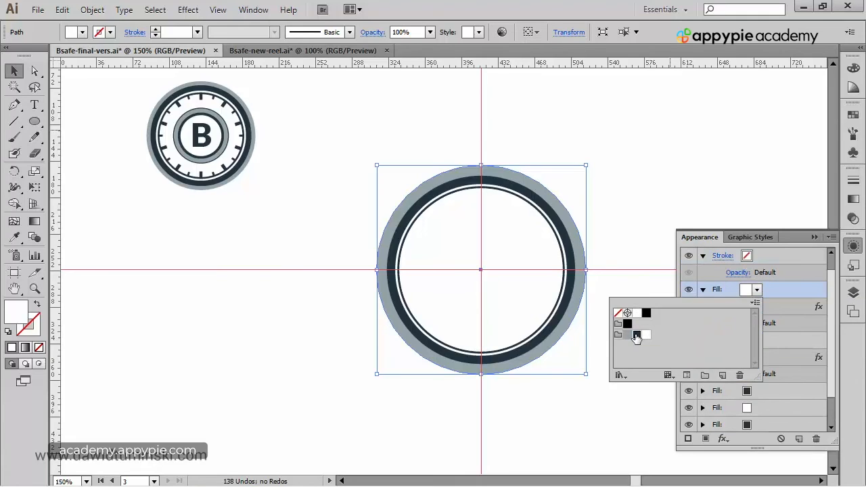
pyautogui.click(637, 335)
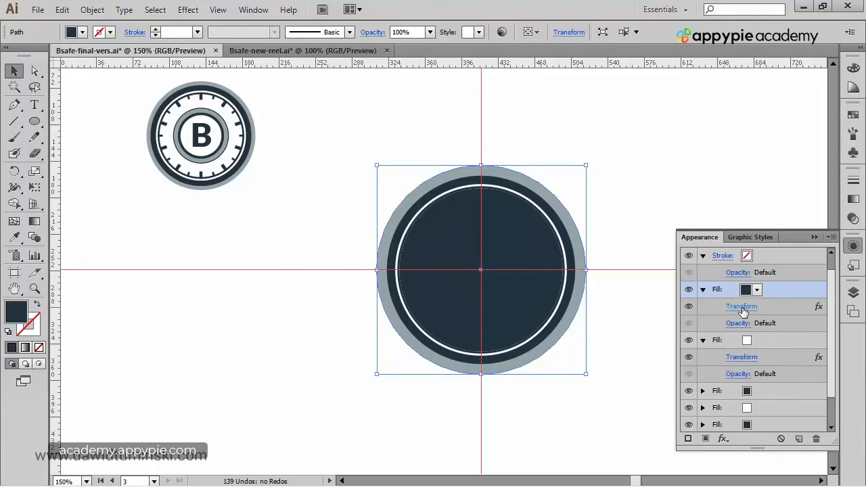
# Step: Set the top navy fill's Transform scale to 50% horizontally and vertically, with preview turned on
pyautogui.click(742, 306)
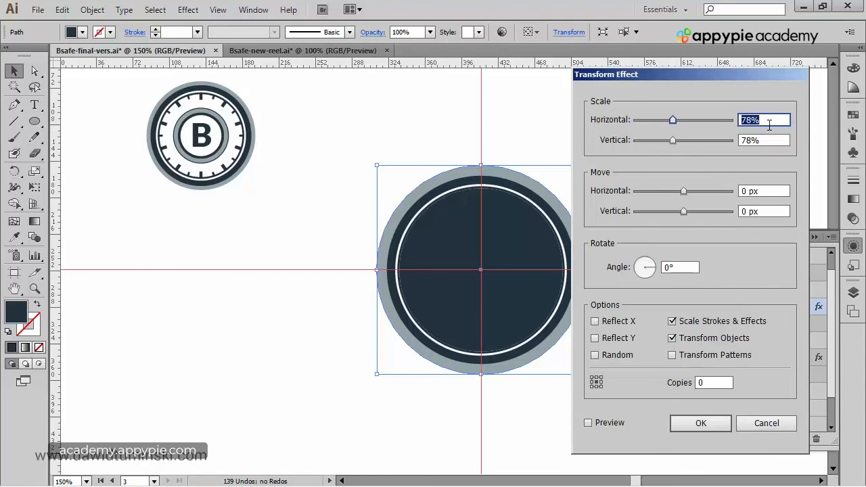
pyautogui.write('50')
pyautogui.press('Tab')
pyautogui.write('50')
pyautogui.press('Tab')
pyautogui.click(612, 423)
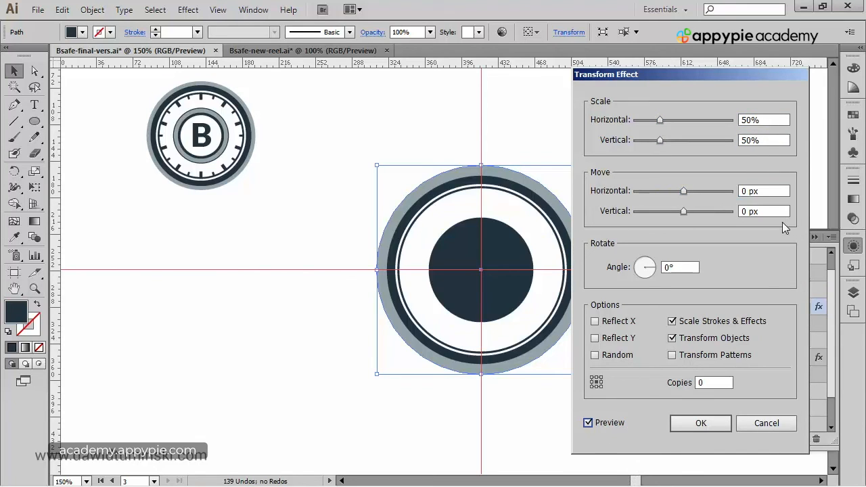
# Step: Change the top navy fill's Transform scale to 48% horizontally and vertically and apply the effect
pyautogui.doubleClick(774, 121)
pyautogui.write('48')
pyautogui.press('Tab')
pyautogui.write('4')
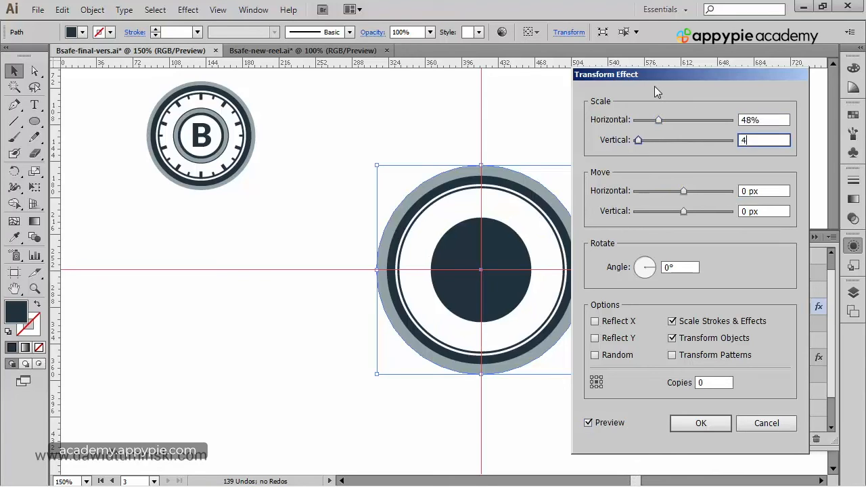
pyautogui.write('8')
pyautogui.press('Tab')
pyautogui.click(708, 420)
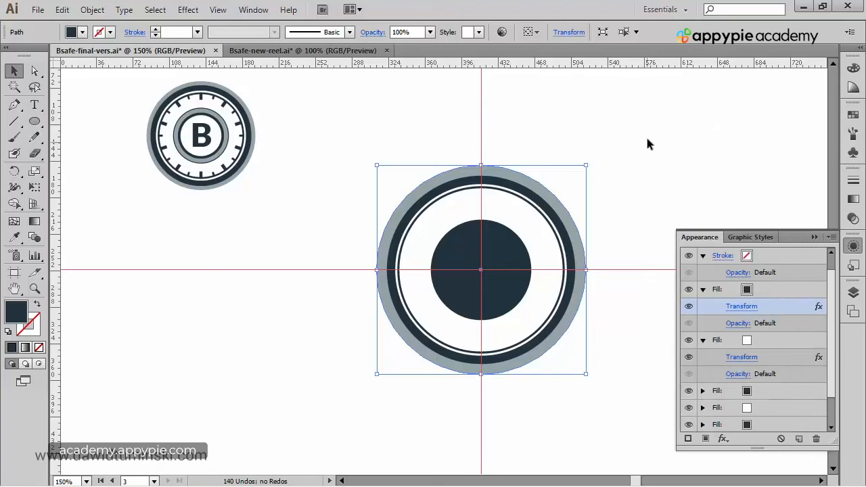
# Step: Duplicate the top navy fill and colour the new top copy with the grey swatch
pyautogui.click(769, 290)
pyautogui.click(798, 438)
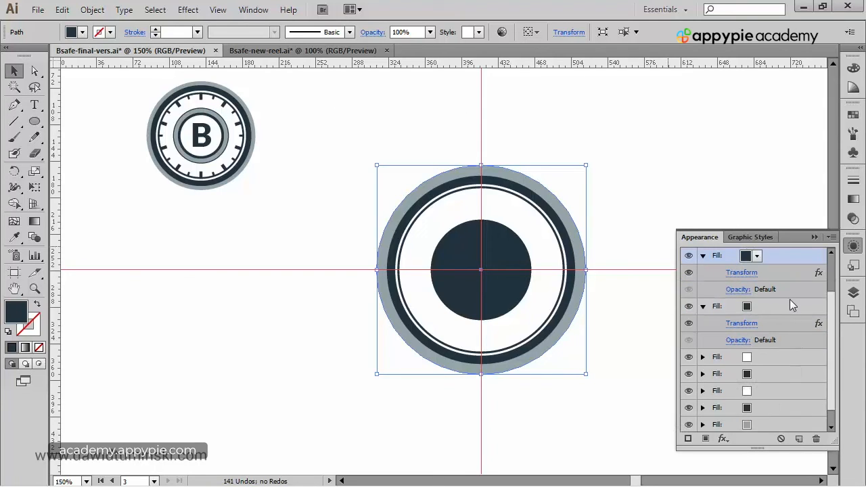
pyautogui.click(757, 256)
pyautogui.click(627, 300)
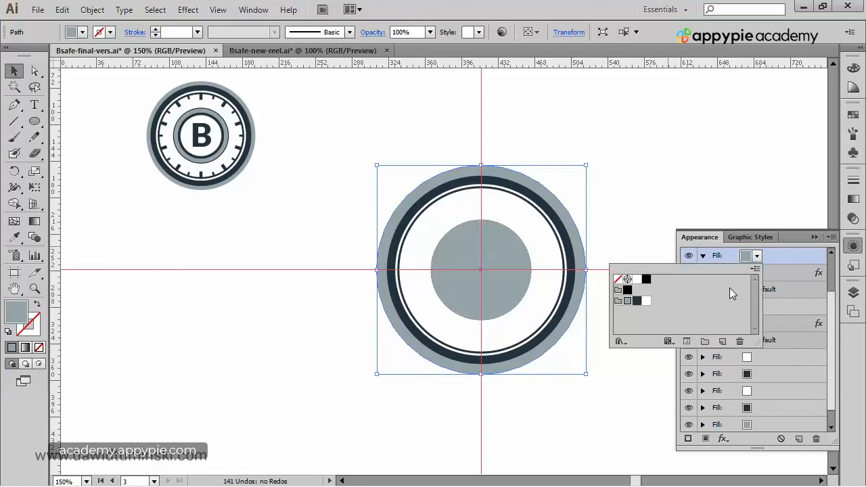
# Step: Set the top grey fill's Transform scale to 46% horizontally and vertically, with preview turned on
pyautogui.click(793, 274)
pyautogui.click(738, 275)
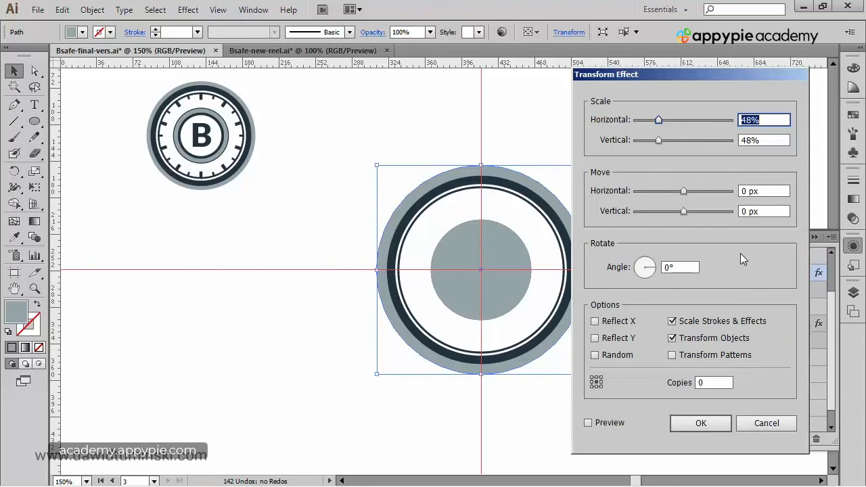
pyautogui.write('46')
pyautogui.press('Tab')
pyautogui.write('4')
pyautogui.press('Tab')
pyautogui.write('6')
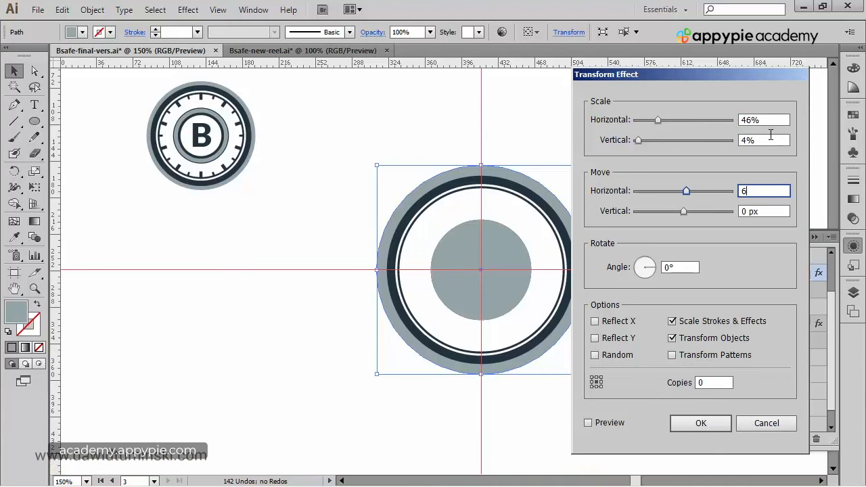
pyautogui.doubleClick(770, 140)
pyautogui.write('46')
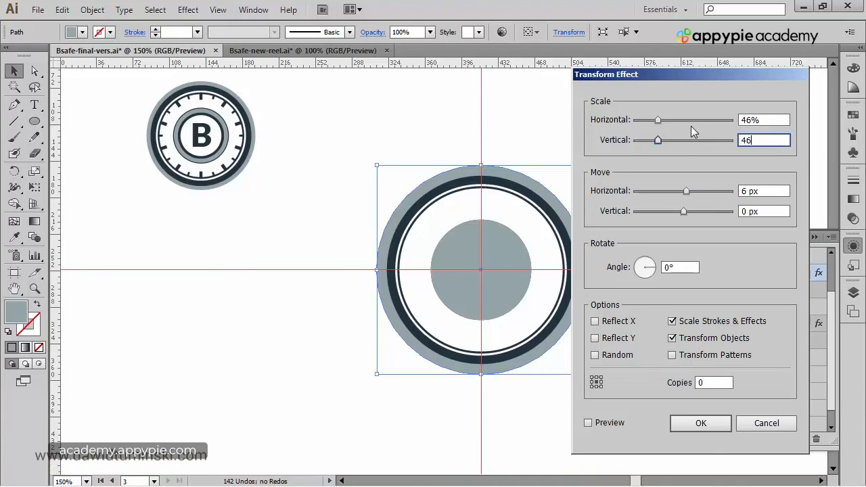
pyautogui.click(606, 423)
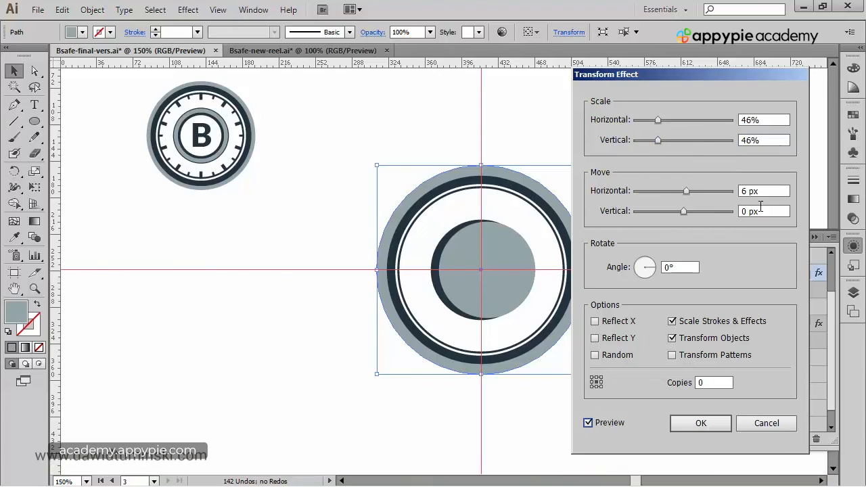
# Step: Reset the grey fill's horizontal move to 0 px and apply the Transform effect
pyautogui.moveTo(776, 193); pyautogui.dragTo(686, 181)
pyautogui.write('0')
pyautogui.press('Tab')
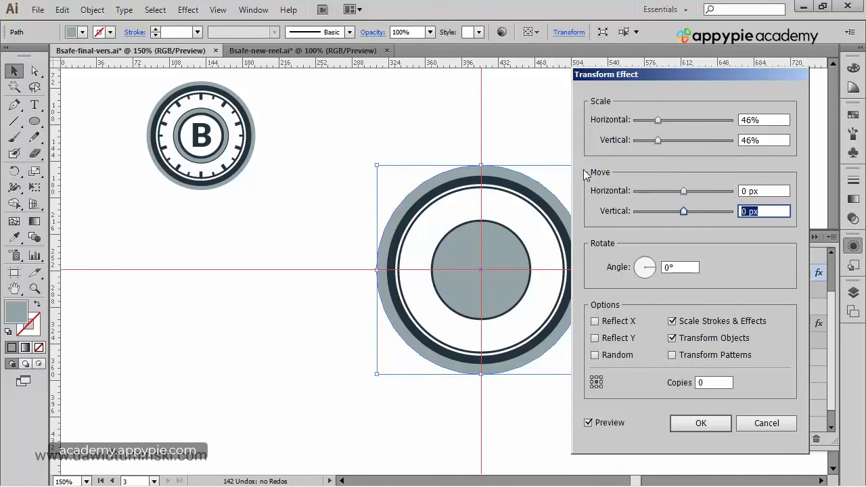
pyautogui.click(712, 424)
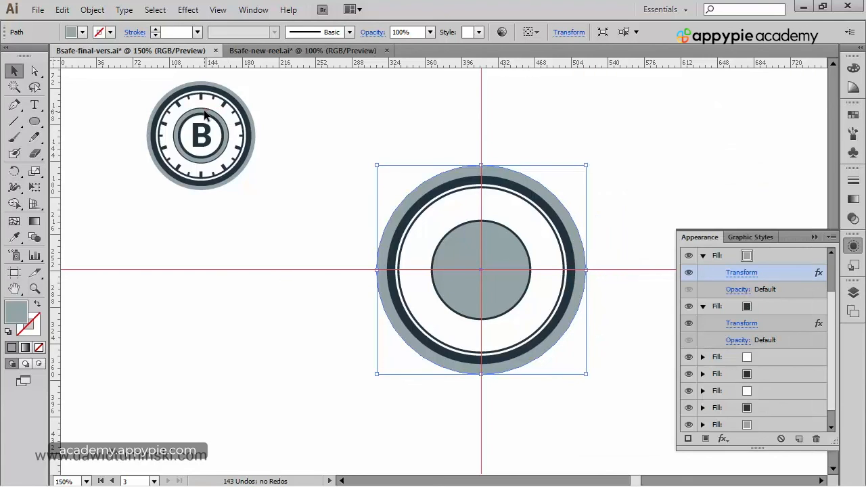
# Step: Duplicate the top grey fill and colour the new top copy with the dark navy swatch
pyautogui.moveTo(784, 256)
pyautogui.mouseDown()
pyautogui.moveTo(807, 445)
pyautogui.moveTo(802, 438)
pyautogui.mouseUp()
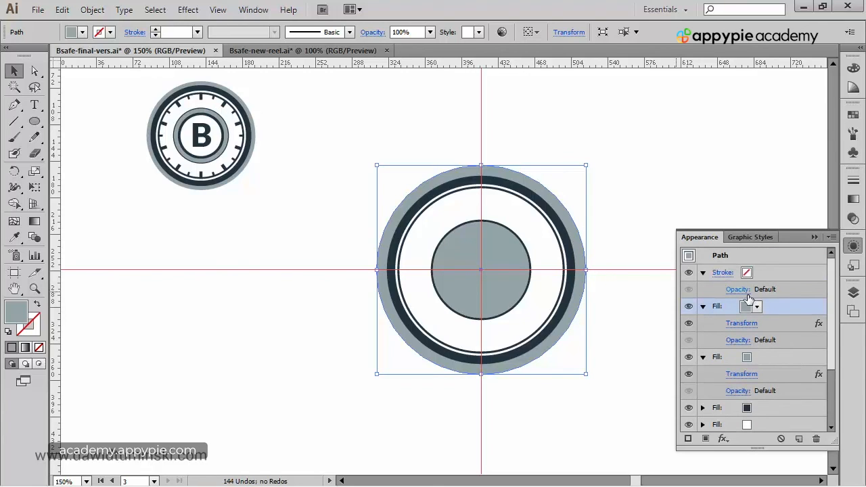
pyautogui.click(758, 307)
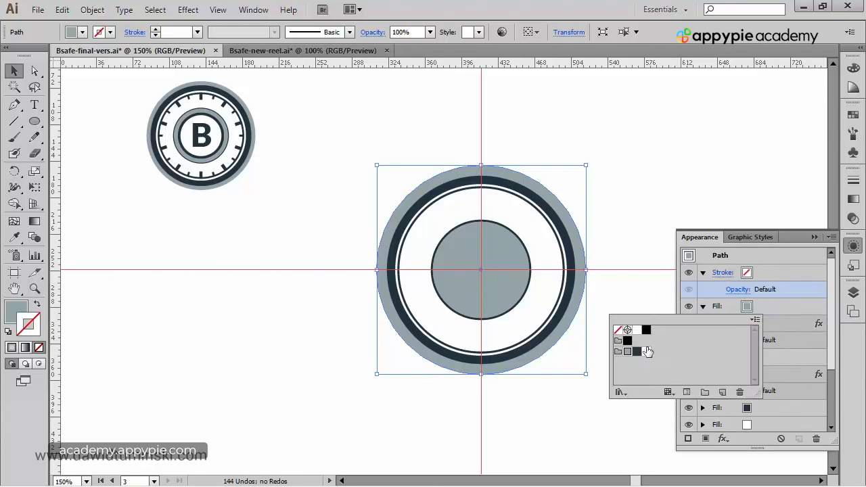
pyautogui.click(637, 352)
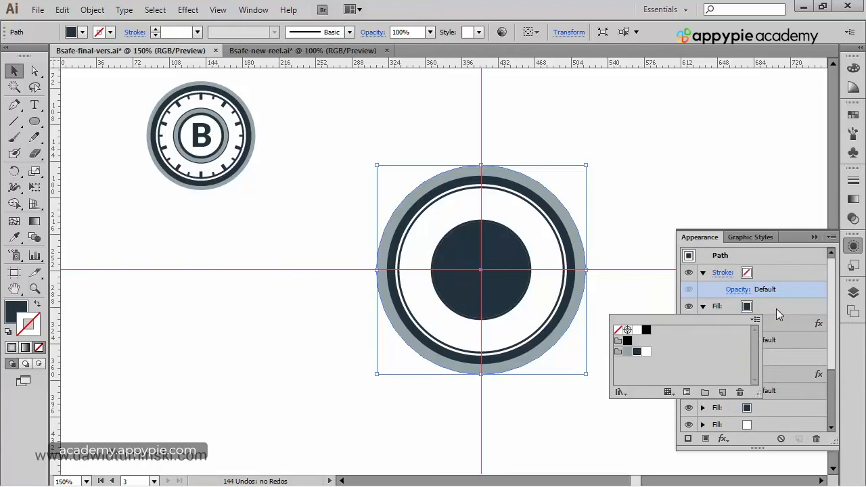
pyautogui.click(775, 308)
# Step: Set the new top navy fill's Transform scale to 40% horizontally and vertically, preview it and apply the effect
pyautogui.click(741, 323)
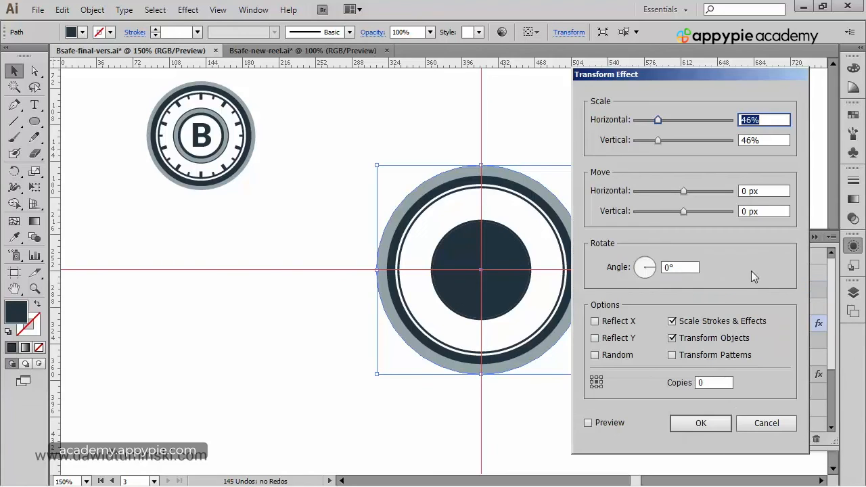
pyautogui.write('40')
pyautogui.press('Tab')
pyautogui.write('40')
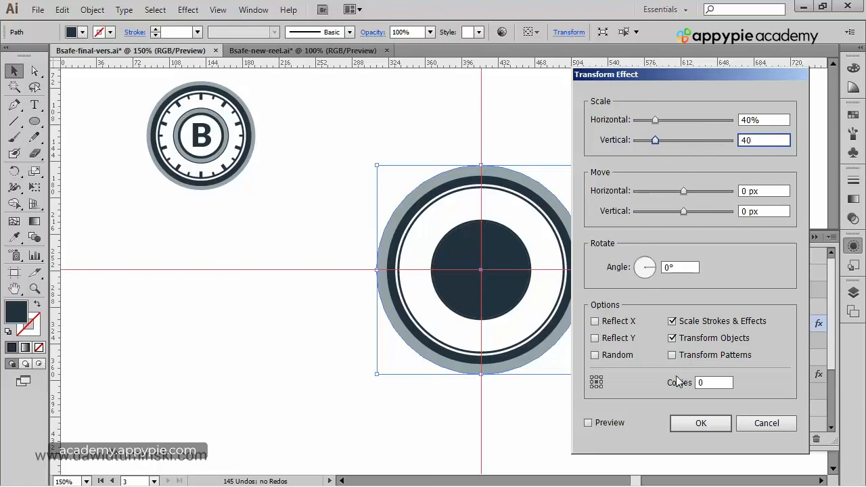
pyautogui.click(610, 423)
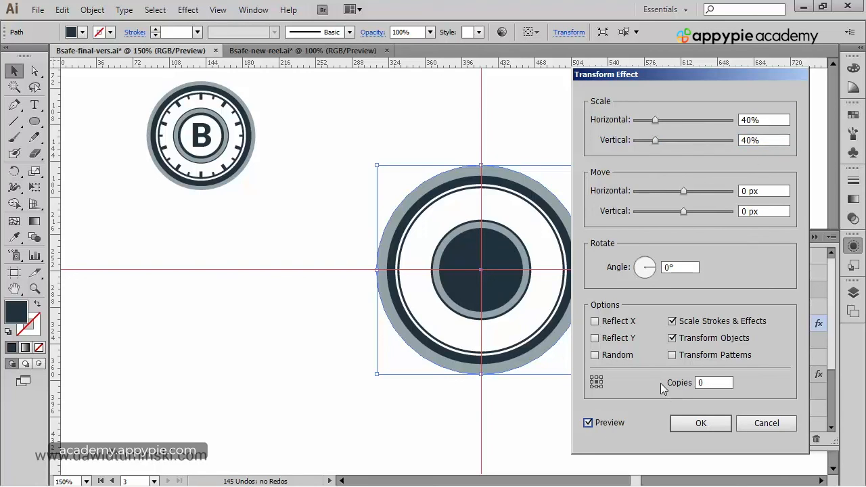
pyautogui.click(697, 423)
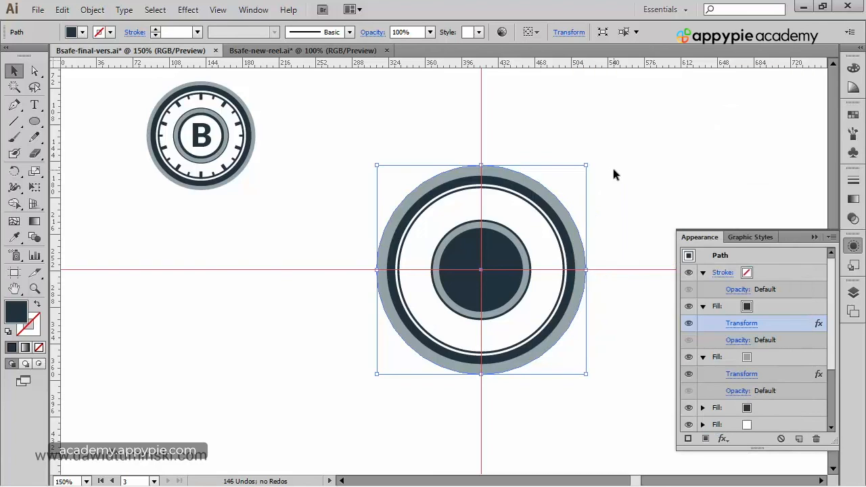
# Step: Duplicate the top navy fill and colour the new top copy with the white swatch
pyautogui.click(784, 305)
pyautogui.click(798, 439)
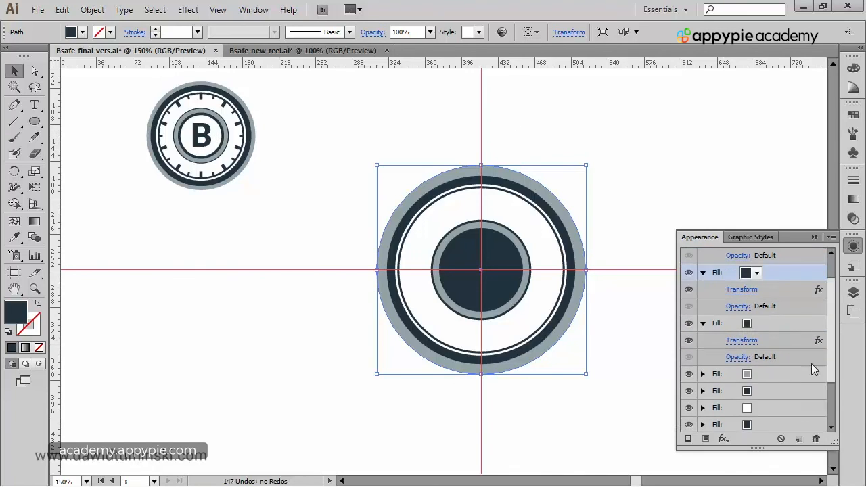
pyautogui.click(757, 272)
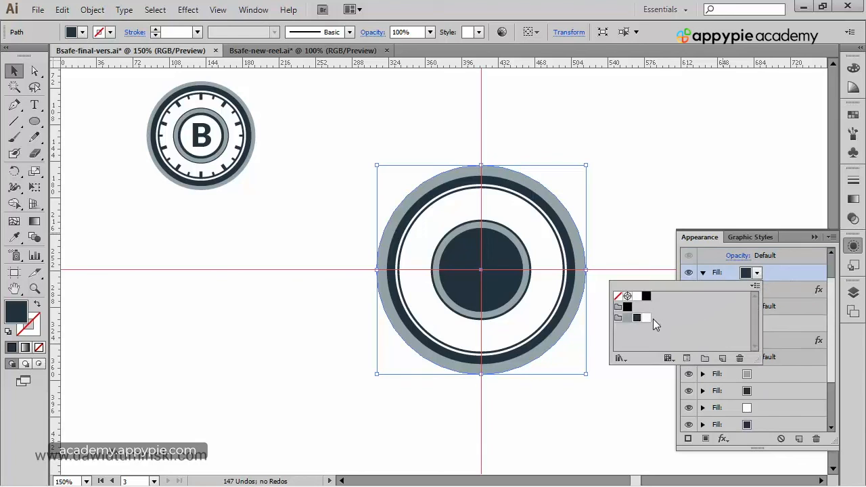
pyautogui.click(647, 319)
pyautogui.click(777, 274)
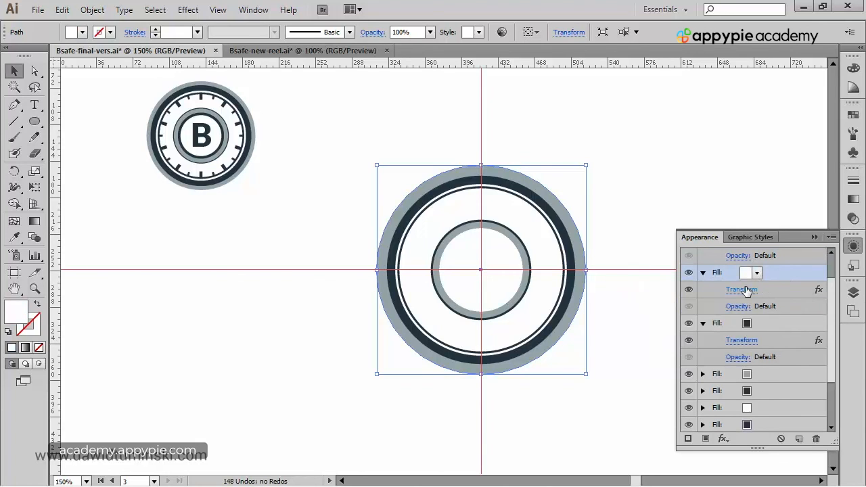
# Step: Set the top white fill's Transform scale to 35% horizontally and vertically, preview it and apply the effect
pyautogui.click(743, 290)
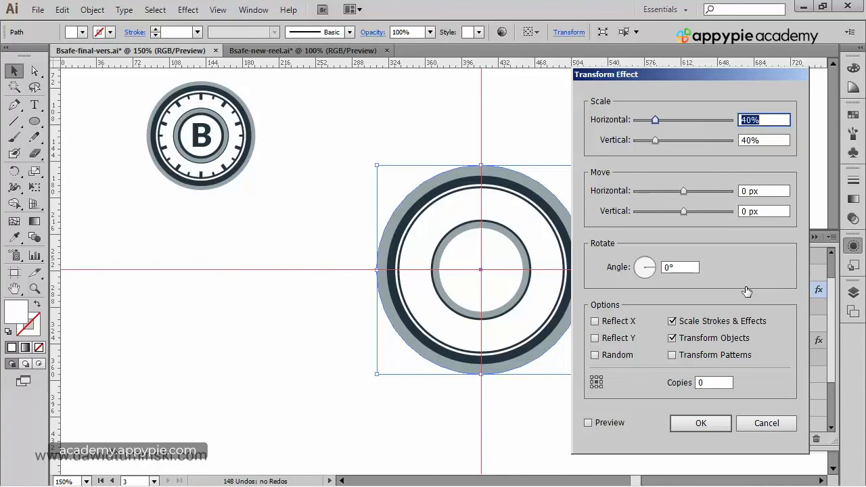
pyautogui.write('35')
pyautogui.press('Tab')
pyautogui.write('35')
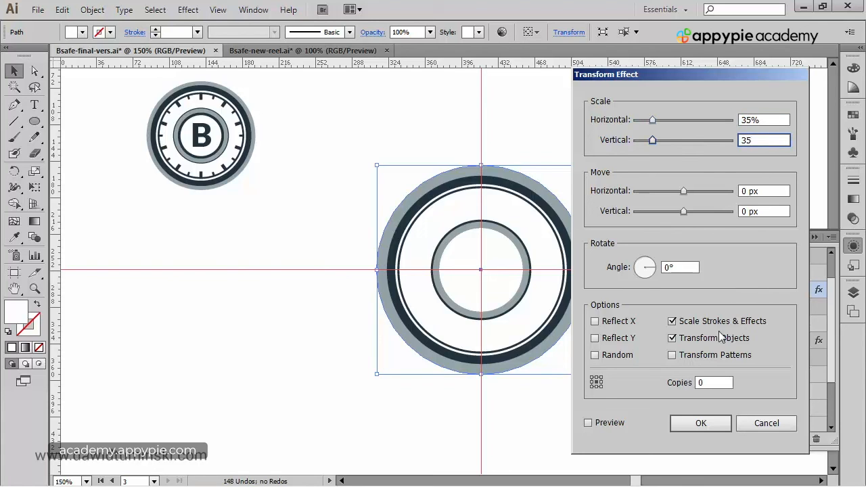
pyautogui.click(609, 423)
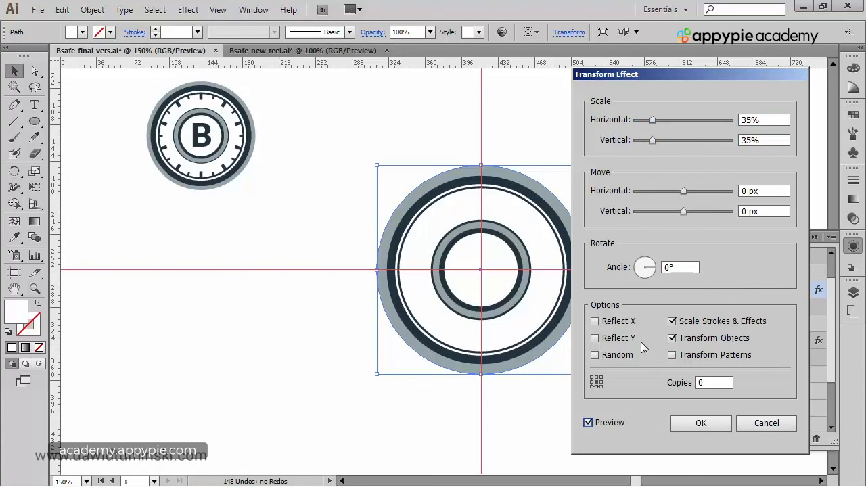
pyautogui.click(695, 423)
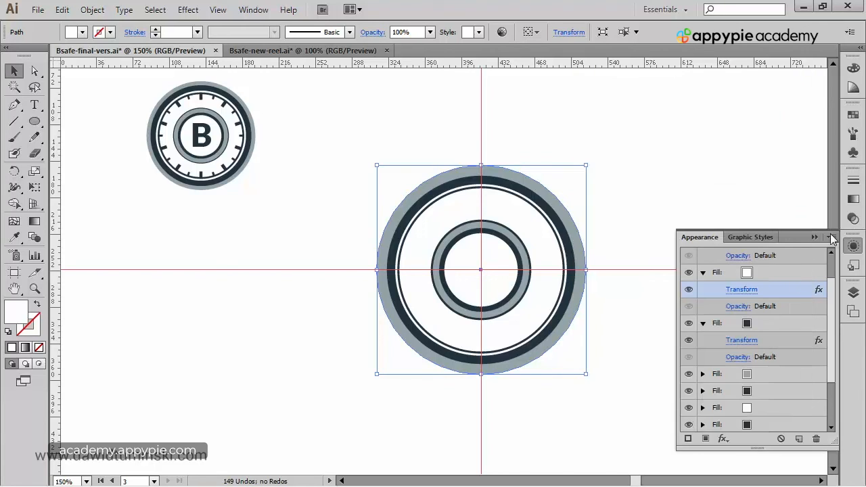
# Step: Collapse the Appearance panel, compare the deselected circle with the reference emblem in Outline mode, and return to Preview mode
pyautogui.click(814, 237)
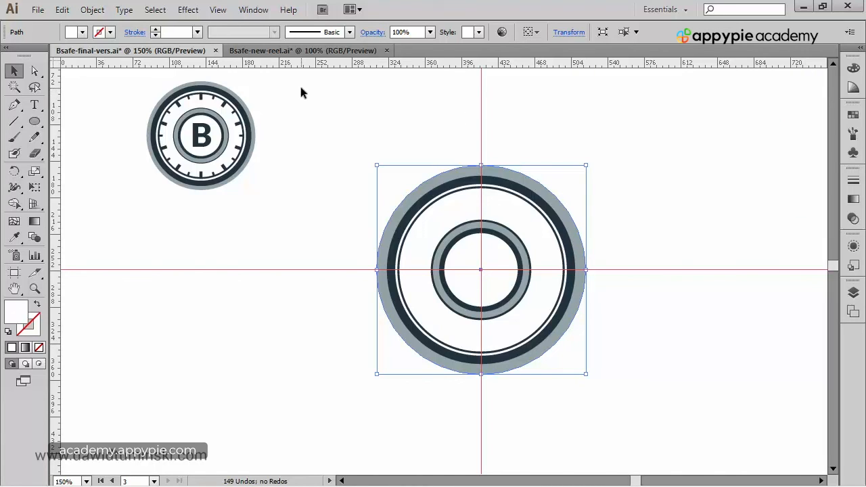
pyautogui.click(218, 9)
pyautogui.click(228, 24)
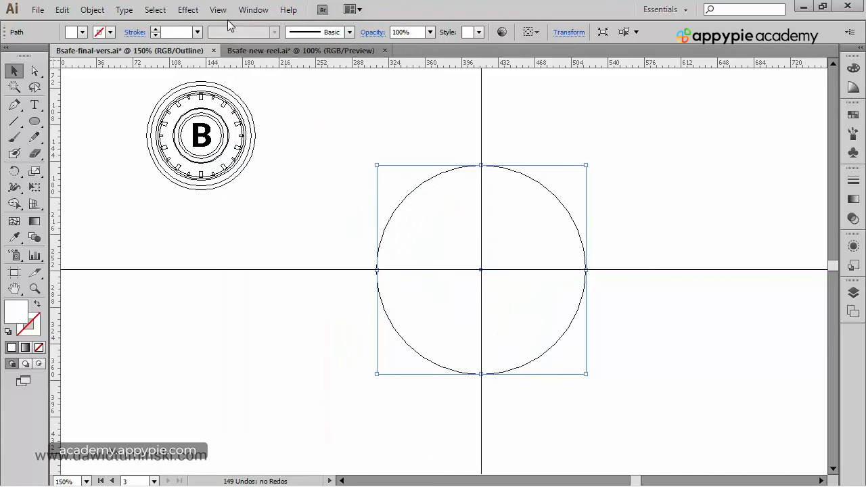
pyautogui.click(711, 201)
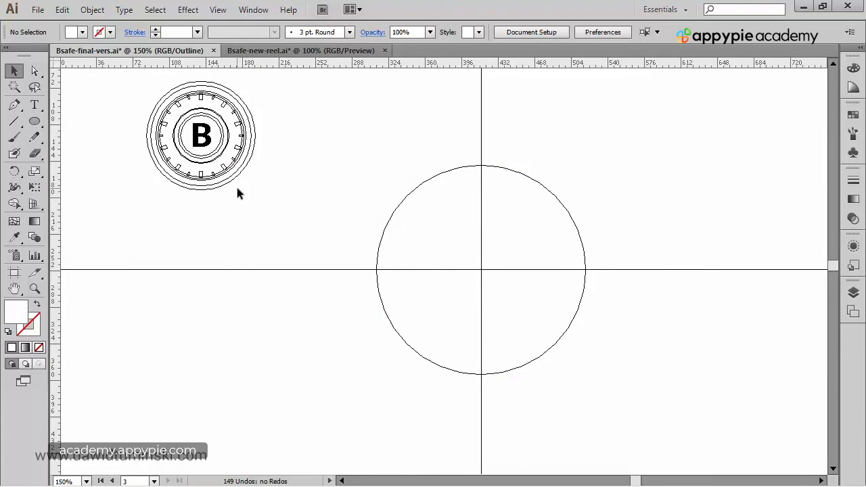
pyautogui.click(218, 9)
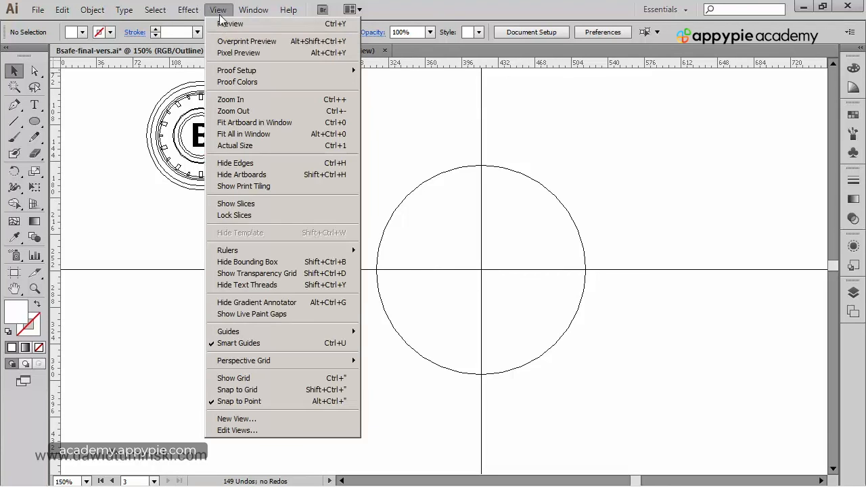
pyautogui.click(233, 25)
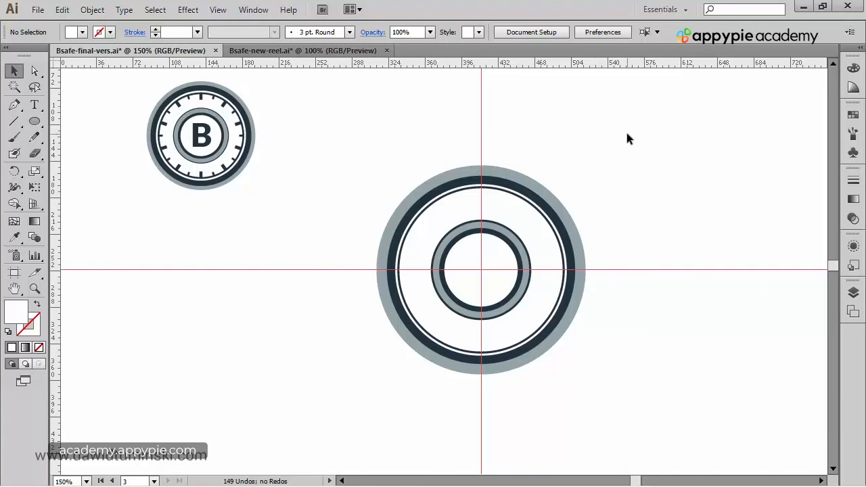
# Step: View the emblem with the guides hidden, show them again, and examine the reference emblem's tick marks up close
pyautogui.hotkey('ctrl', ';')
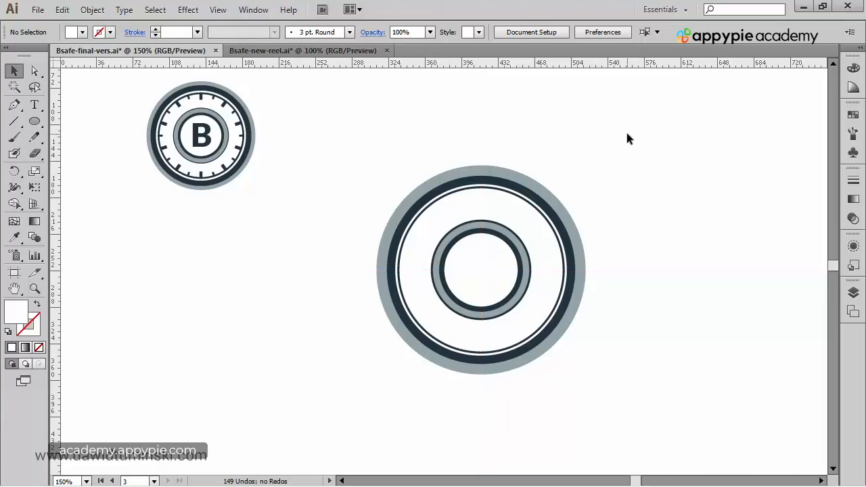
pyautogui.hotkey('ctrl', ';')
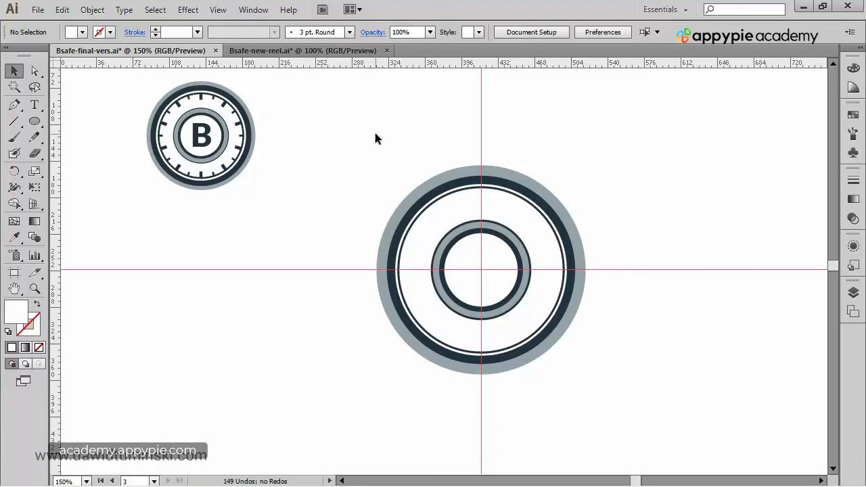
pyautogui.moveTo(283, 218); pyautogui.dragTo(139, 79)
pyautogui.moveTo(441, 233); pyautogui.dragTo(369, 139)
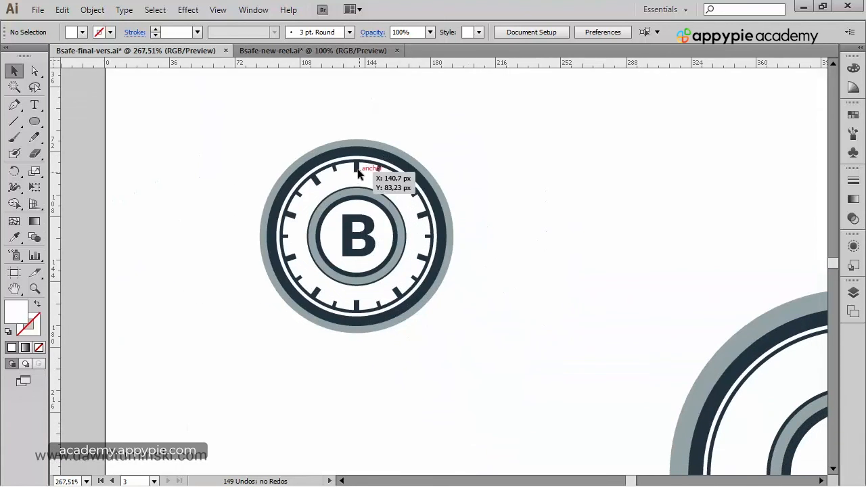